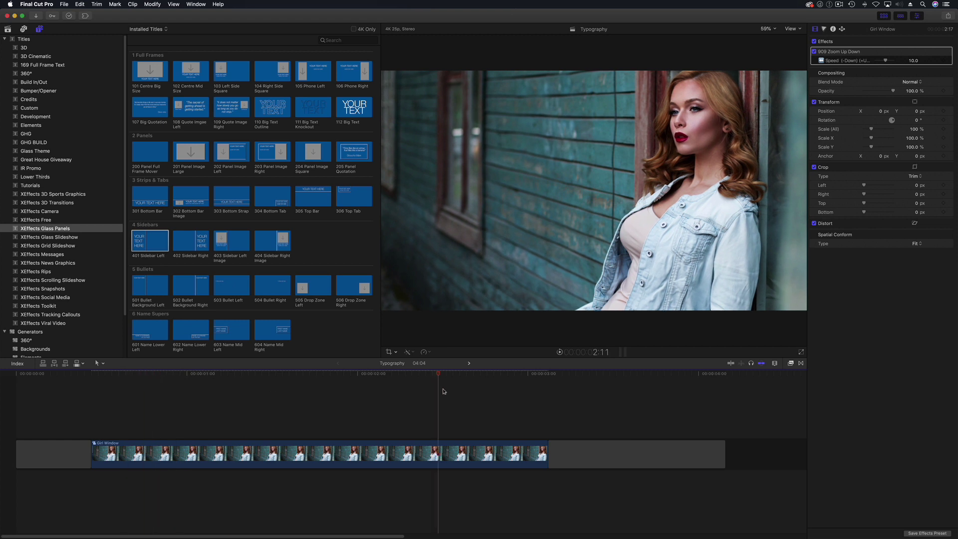
# Step: Leave the Girl Window compound clip for the Typography project and select the Girl Window clip
pyautogui.doubleClick(180, 454)
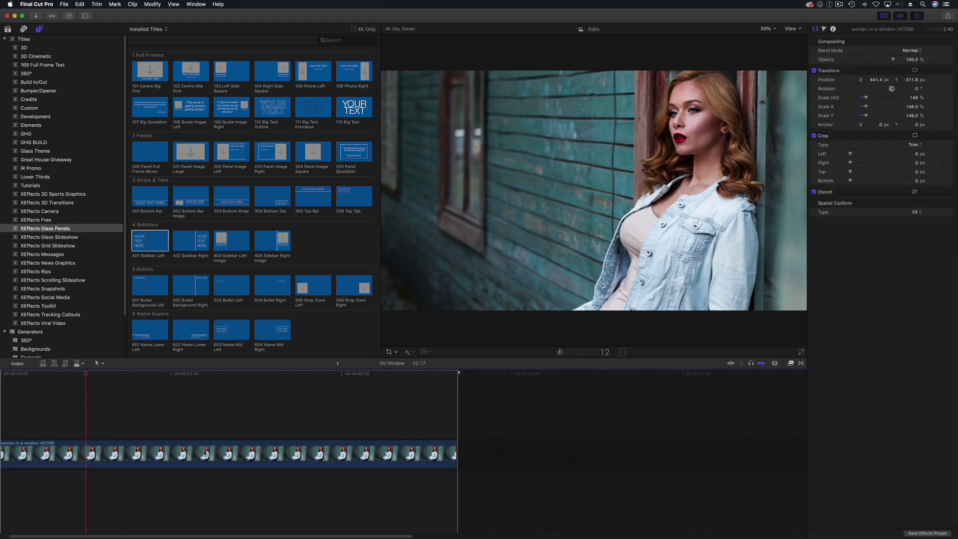
pyautogui.click(338, 363)
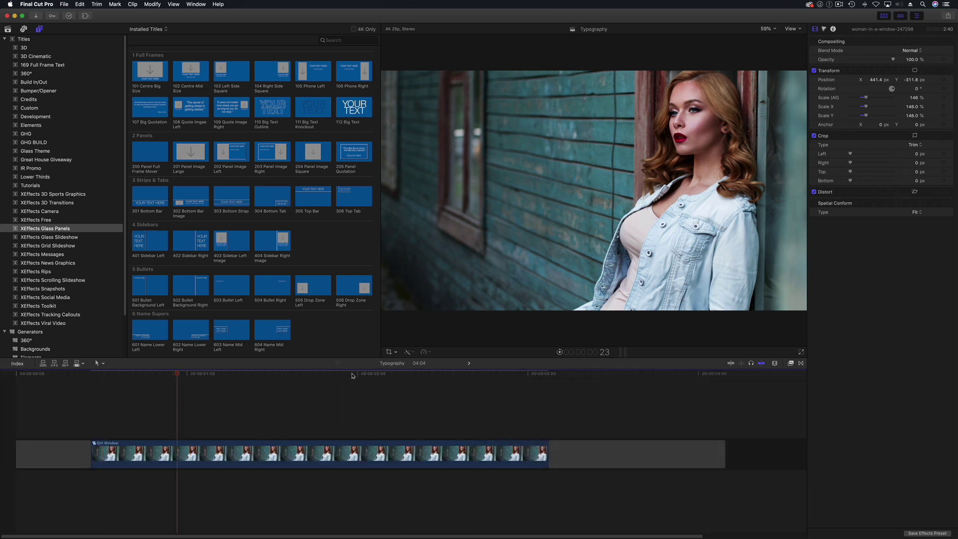
pyautogui.click(224, 453)
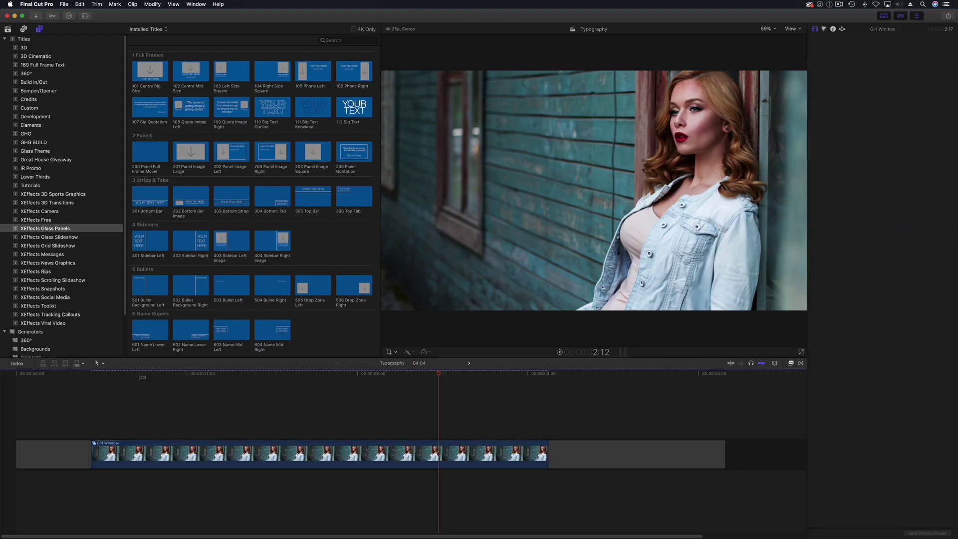
# Step: Place the 401 Sidebar Left title above Girl Window, trimmed to end with the clip
pyautogui.click(125, 374)
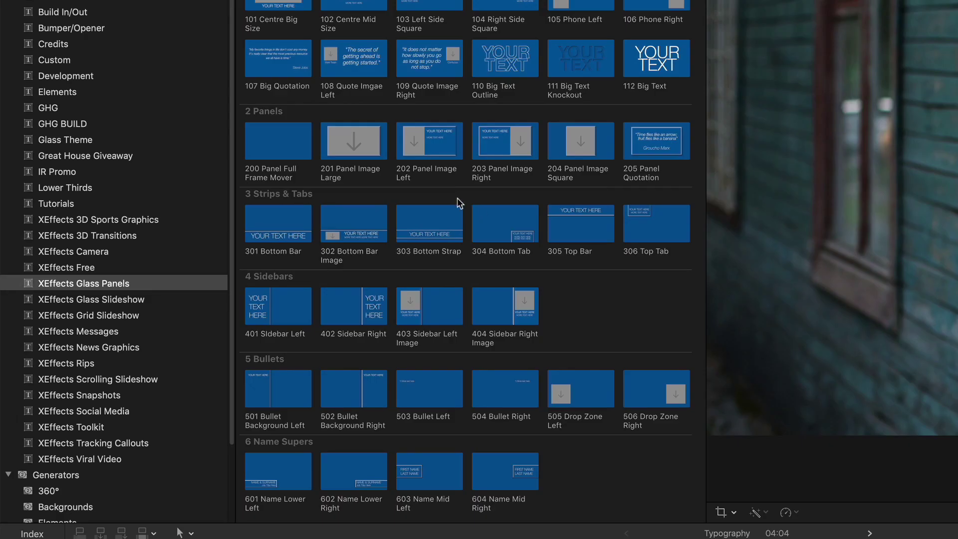
pyautogui.moveTo(289, 325); pyautogui.dragTo(99, 433)
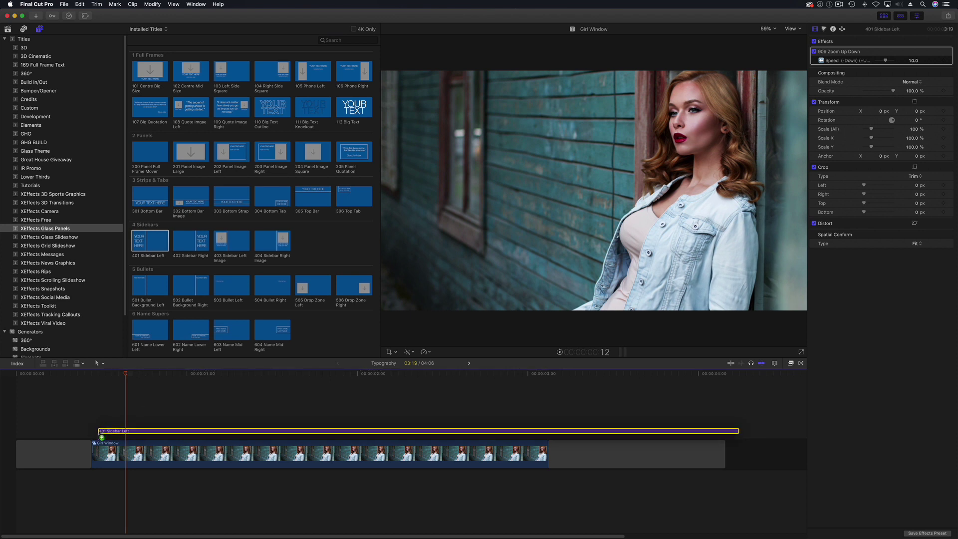
pyautogui.moveTo(739, 432); pyautogui.dragTo(547, 434)
pyautogui.moveTo(275, 373); pyautogui.dragTo(306, 374)
pyautogui.click(310, 436)
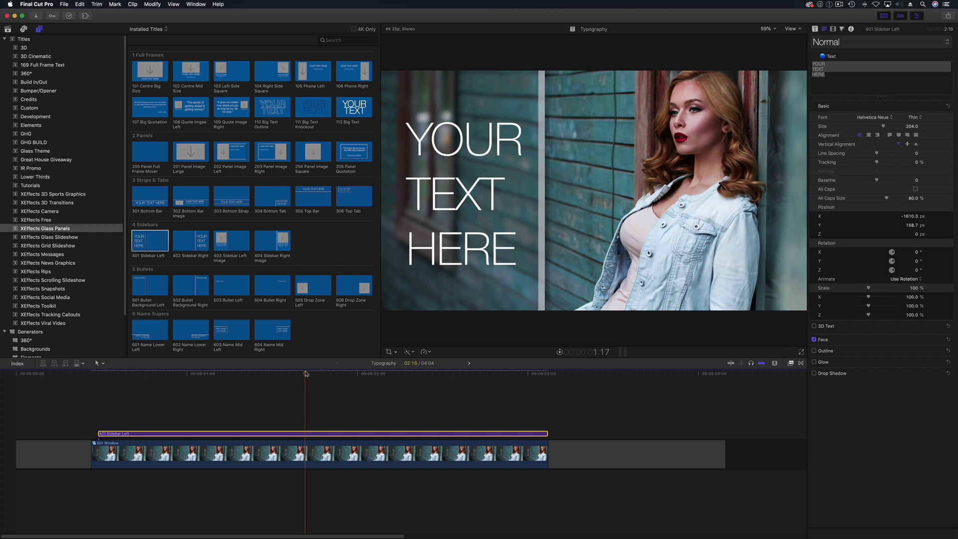
# Step: Align the title's start with Girl Window, set Panel Size to 945, and move the text up-left
pyautogui.moveTo(306, 434); pyautogui.dragTo(299, 434)
pyautogui.click(816, 29)
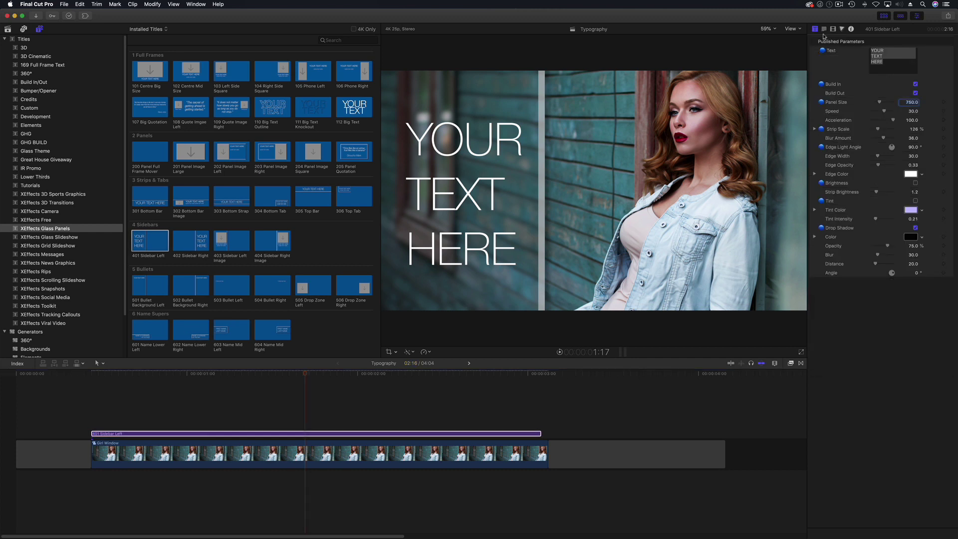
pyautogui.moveTo(911, 105); pyautogui.dragTo(936, 104)
pyautogui.click(910, 104)
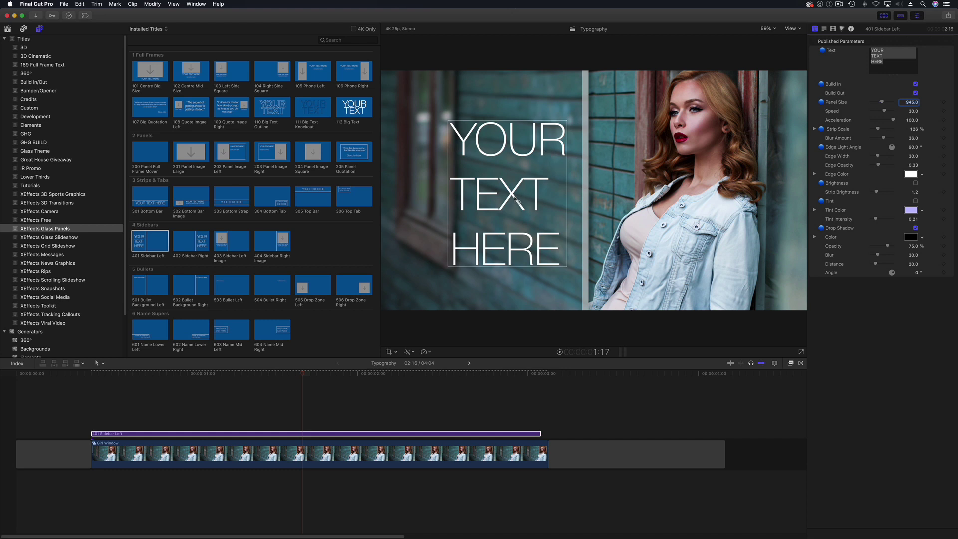
pyautogui.moveTo(516, 200); pyautogui.dragTo(491, 169)
# Step: Replace the YOUR TEXT HERE placeholder with $99.99 in the Text inspector
pyautogui.click(824, 29)
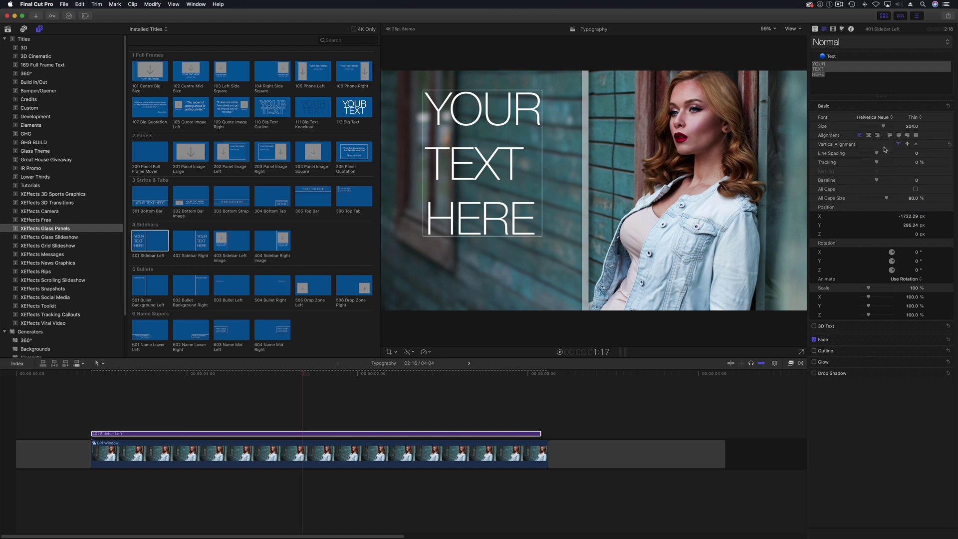
pyautogui.click(838, 84)
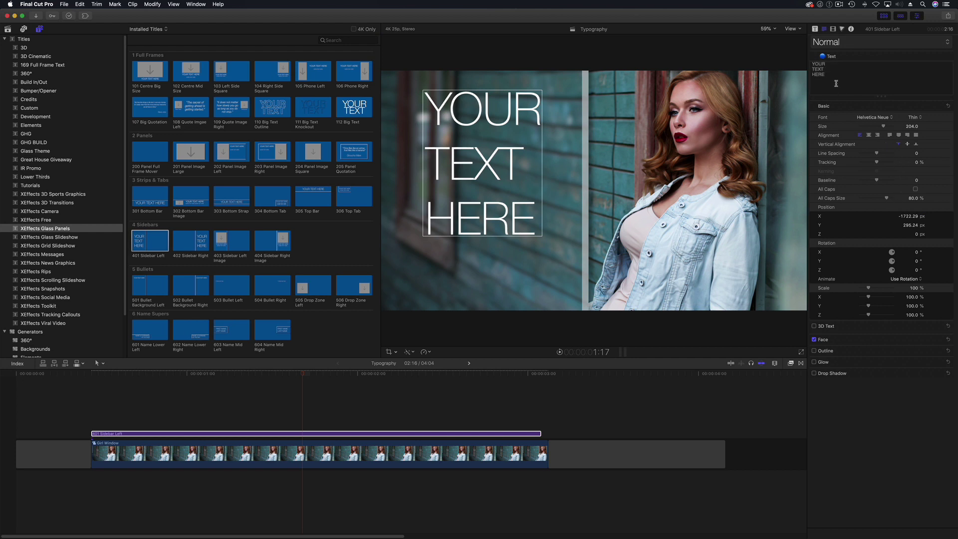
pyautogui.moveTo(839, 81); pyautogui.dragTo(803, 61)
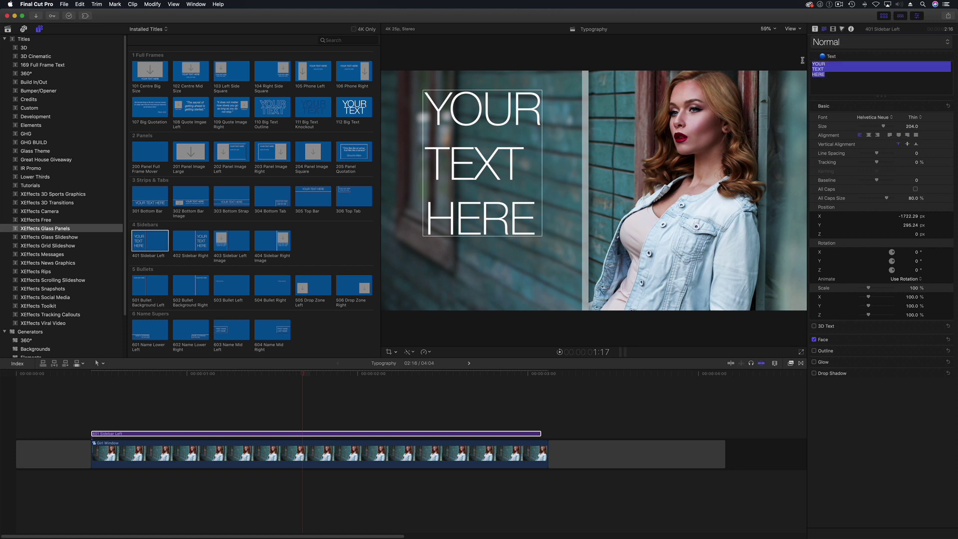
pyautogui.write('$99')
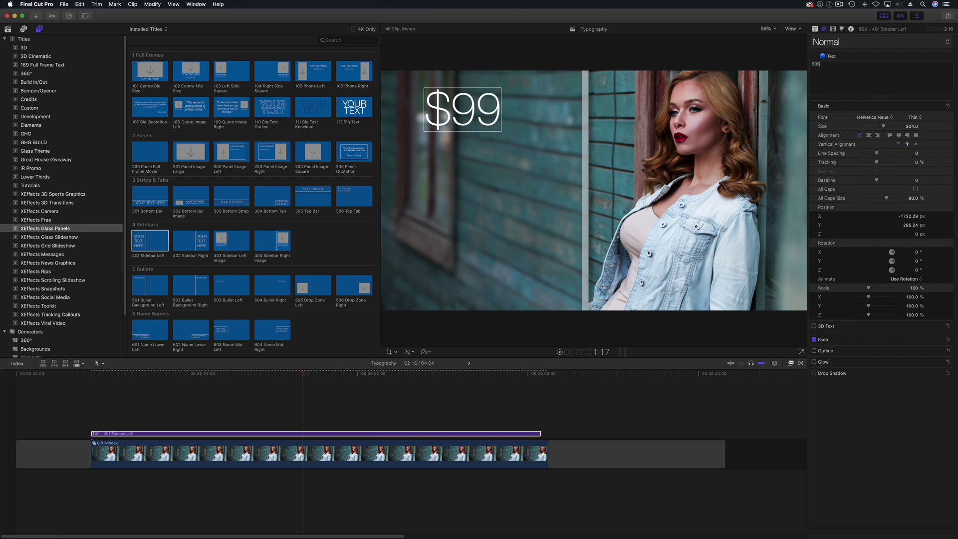
pyautogui.write('.99')
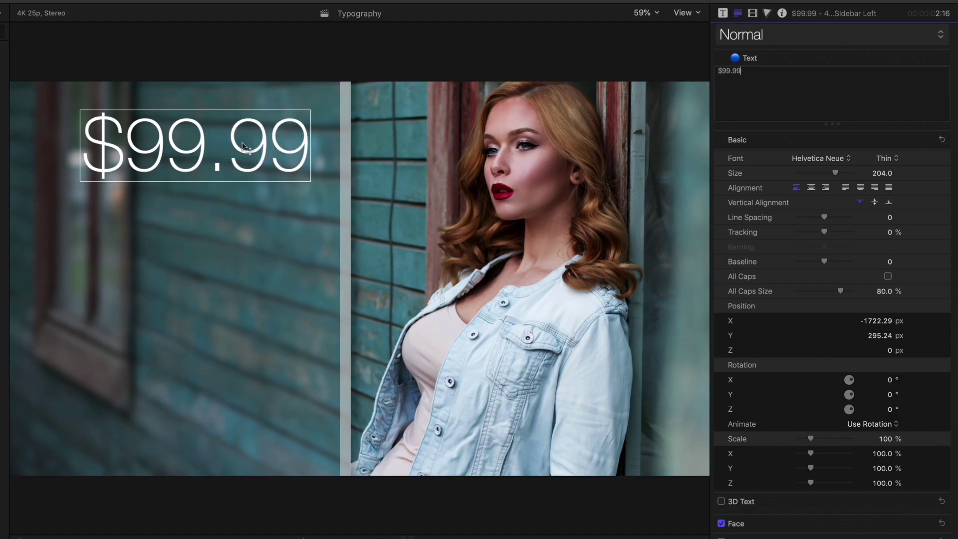
# Step: Center-align the $99.99 price, shift it right, and set its font to Mishafi
pyautogui.click(813, 189)
pyautogui.moveTo(106, 143); pyautogui.dragTo(181, 158)
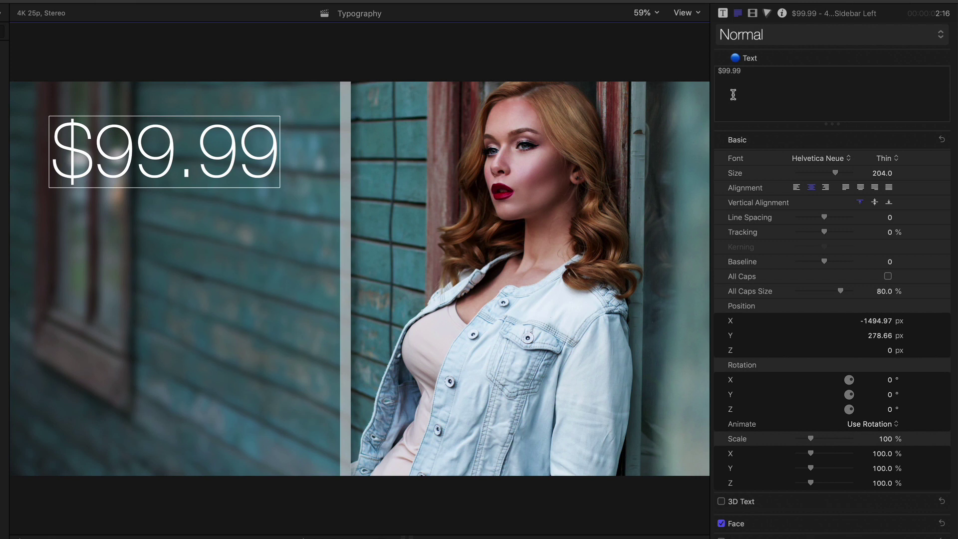
pyautogui.moveTo(758, 74); pyautogui.dragTo(708, 68)
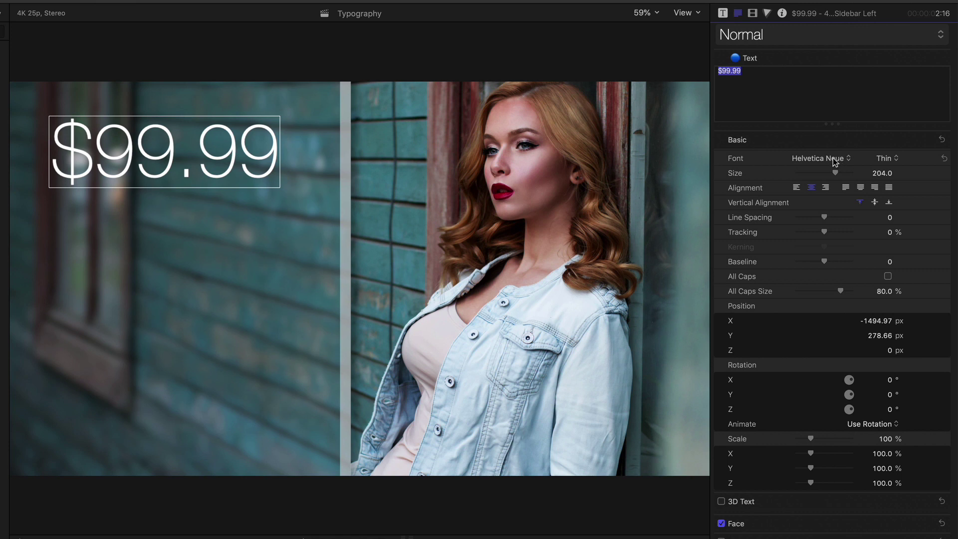
pyautogui.click(833, 158)
pyautogui.scroll(-5, 840, 185)
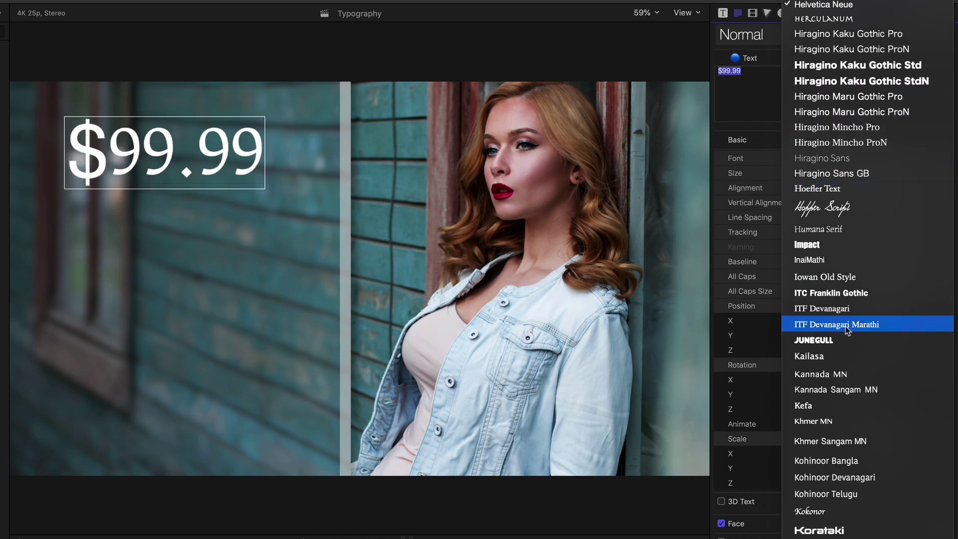
pyautogui.scroll(-5, 847, 330)
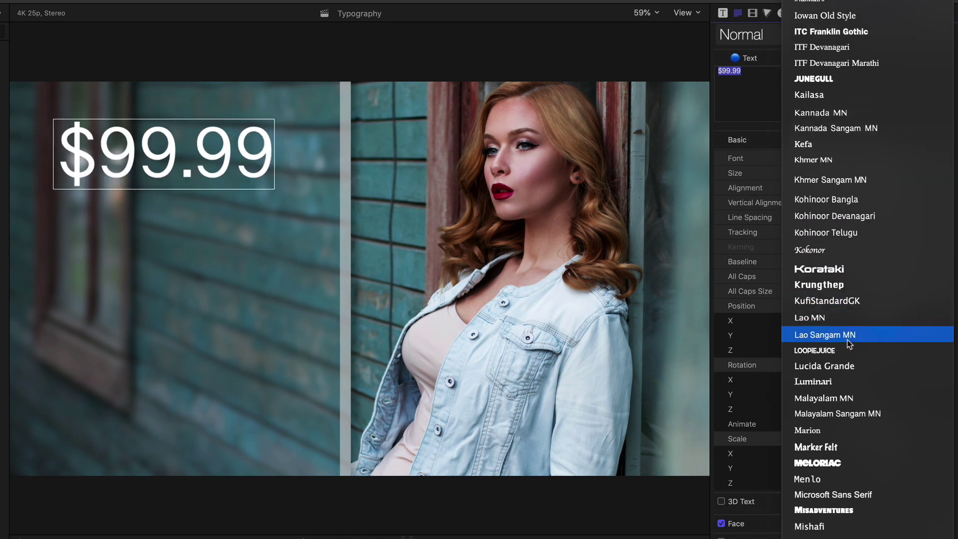
pyautogui.scroll(-1, 849, 344)
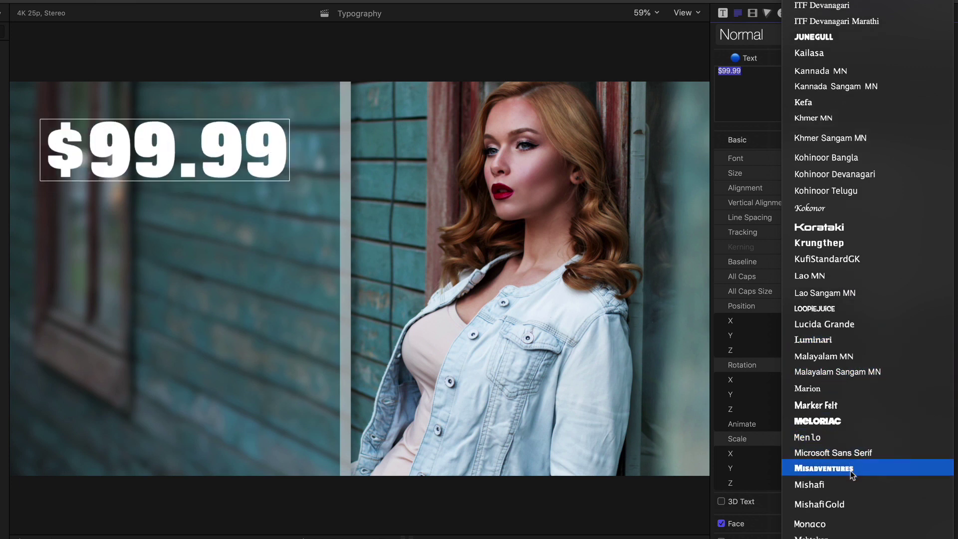
pyautogui.click(841, 487)
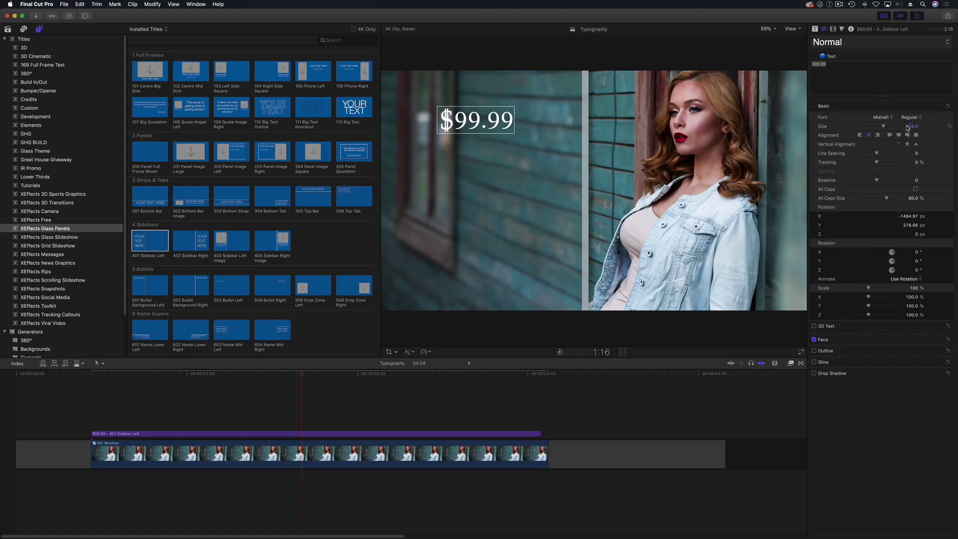
# Step: Size the price at 540 with the .99 cents at 266, nudging it down slightly
pyautogui.moveTo(908, 127); pyautogui.dragTo(912, 127)
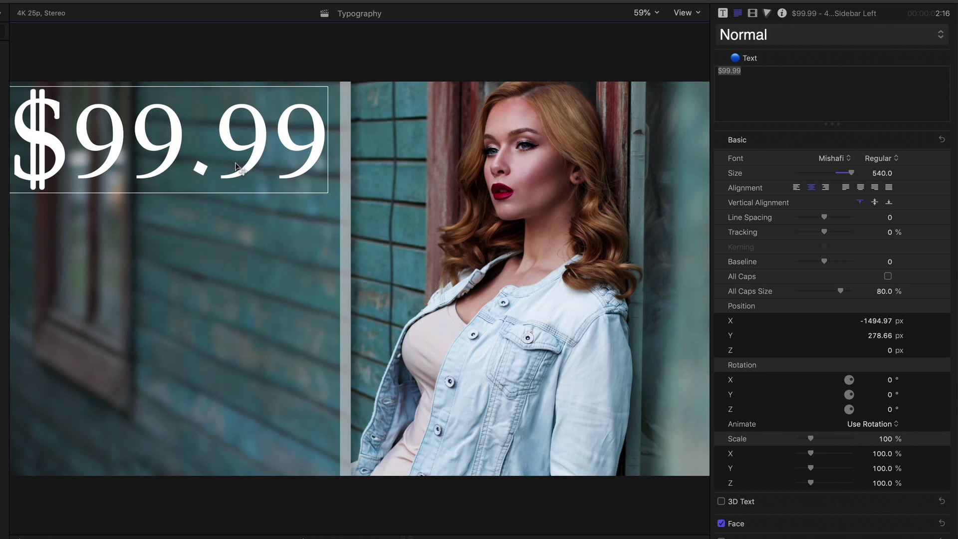
pyautogui.click(740, 88)
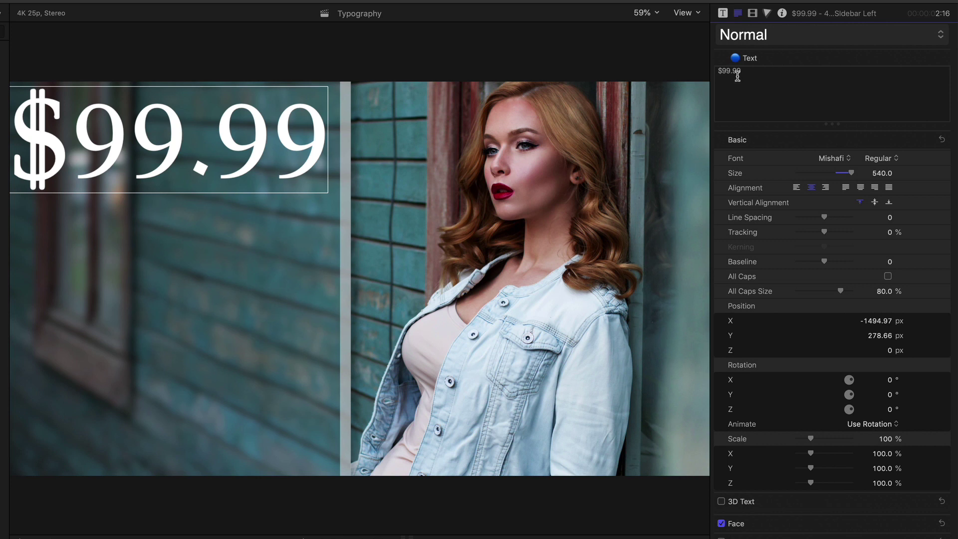
pyautogui.moveTo(732, 71); pyautogui.dragTo(747, 74)
pyautogui.moveTo(883, 173); pyautogui.dragTo(882, 175)
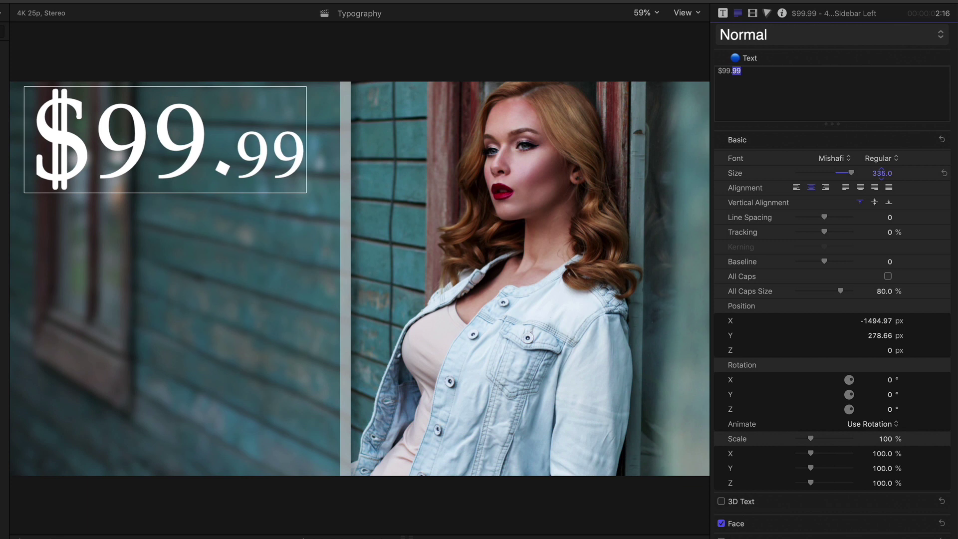
pyautogui.press('super+z')
pyautogui.tripleClick(733, 73)
pyautogui.moveTo(731, 72); pyautogui.dragTo(741, 73)
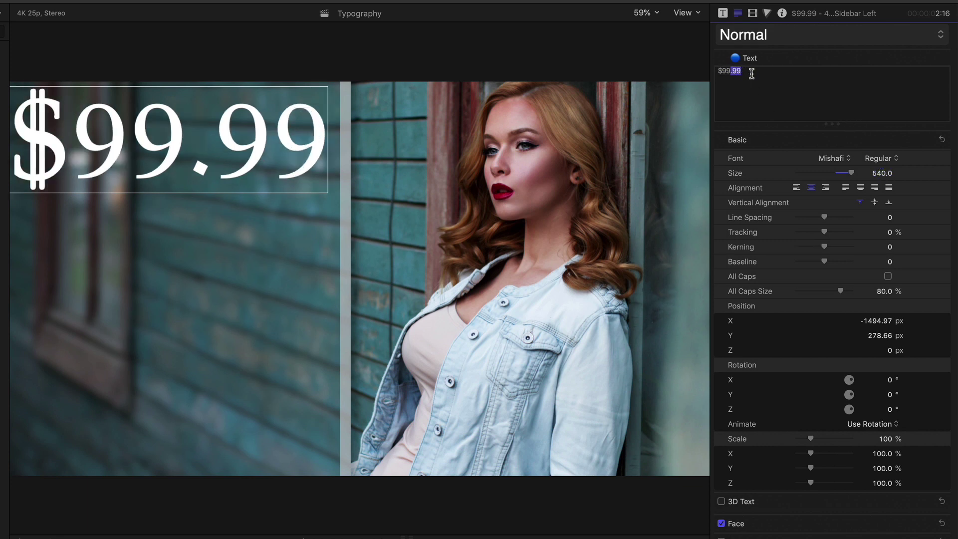
pyautogui.moveTo(882, 176); pyautogui.dragTo(882, 174)
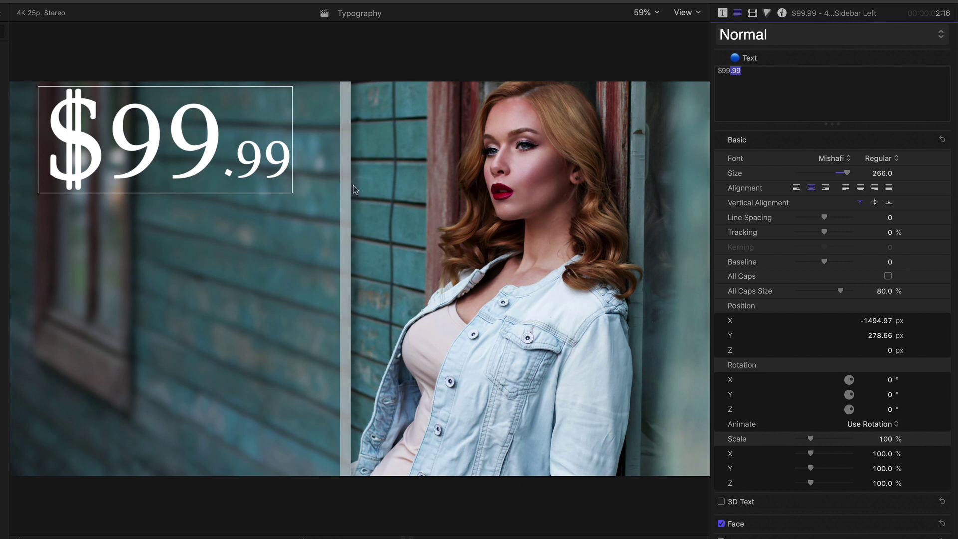
pyautogui.moveTo(187, 149)
pyautogui.mouseDown()
pyautogui.moveTo(188, 169)
pyautogui.moveTo(193, 164)
pyautogui.mouseUp()
pyautogui.moveTo(757, 76); pyautogui.dragTo(696, 74)
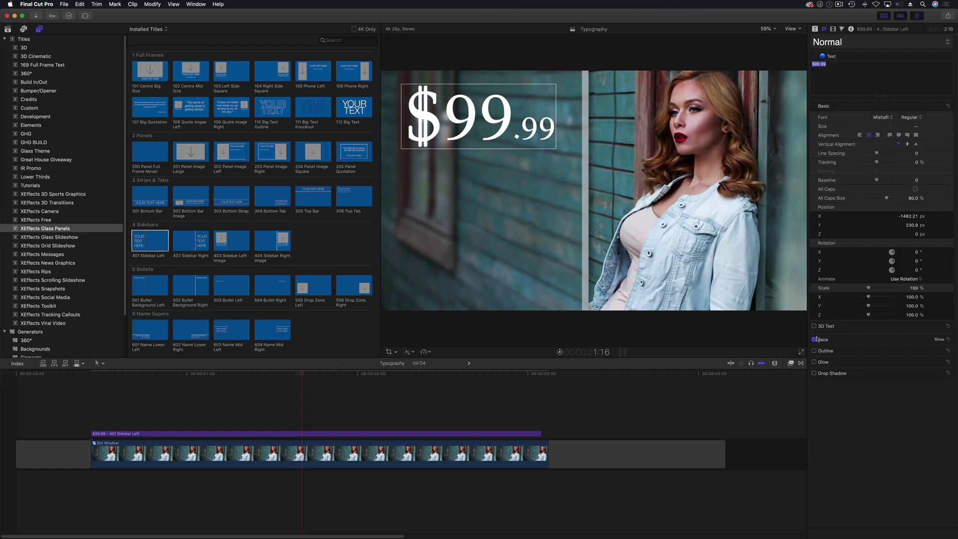
# Step: Give the $99.99 price a white outline and turn off its face fill
pyautogui.click(815, 352)
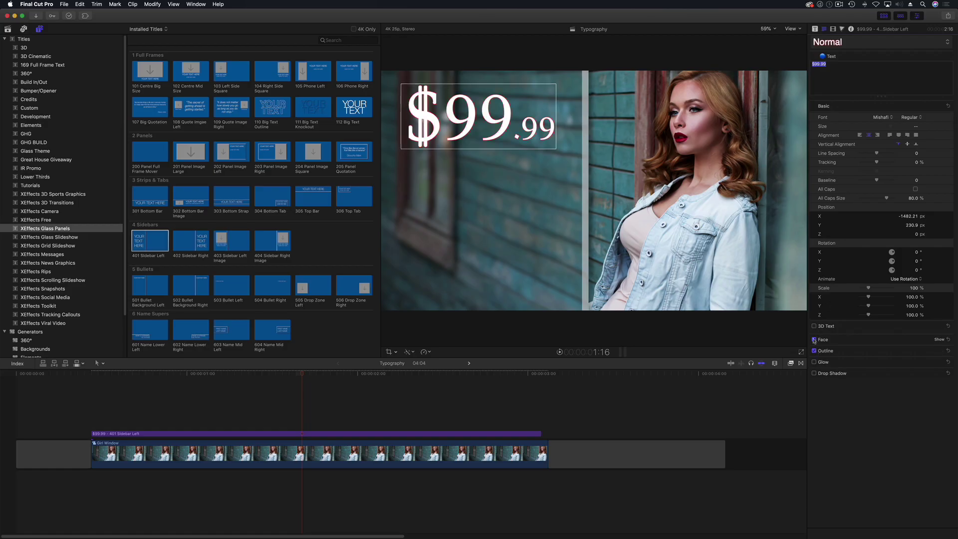
pyautogui.click(814, 340)
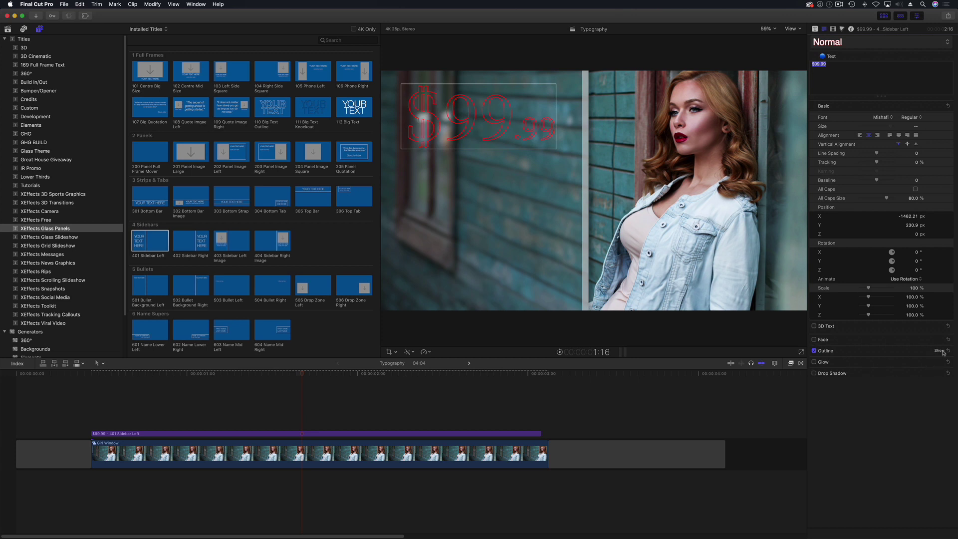
pyautogui.click(941, 351)
pyautogui.click(911, 369)
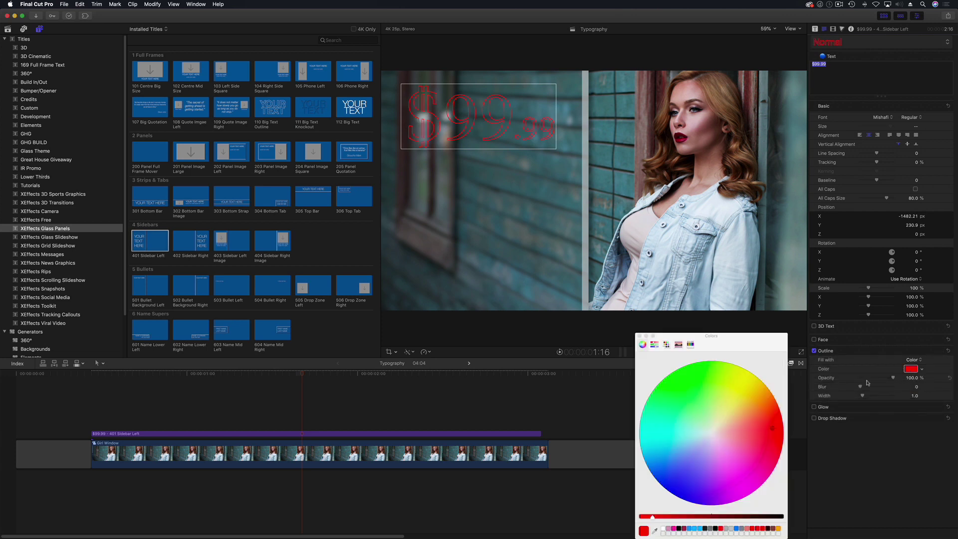
pyautogui.click(664, 529)
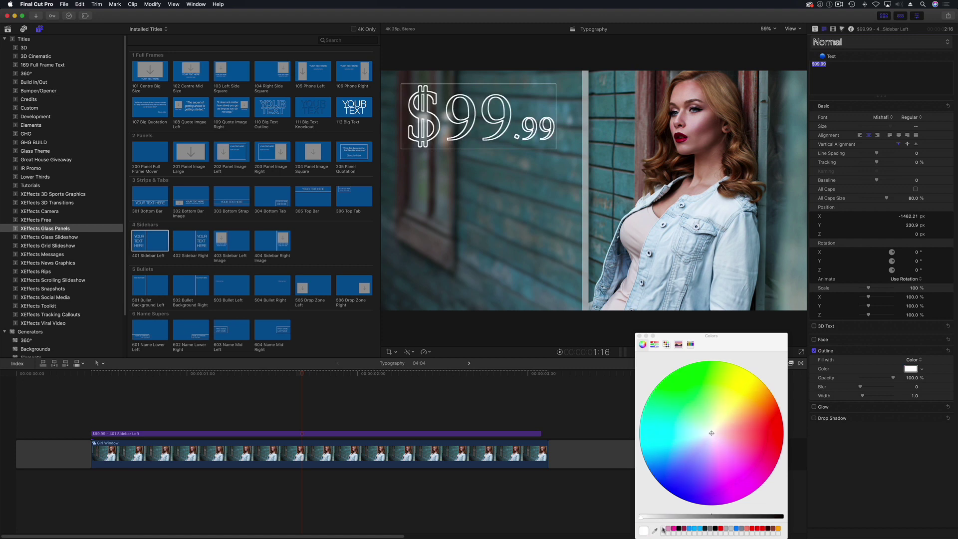
pyautogui.click(640, 336)
# Step: Move the outlined price lower in the frame, to X -1468.39, Y 153.24
pyautogui.moveTo(507, 122); pyautogui.dragTo(510, 138)
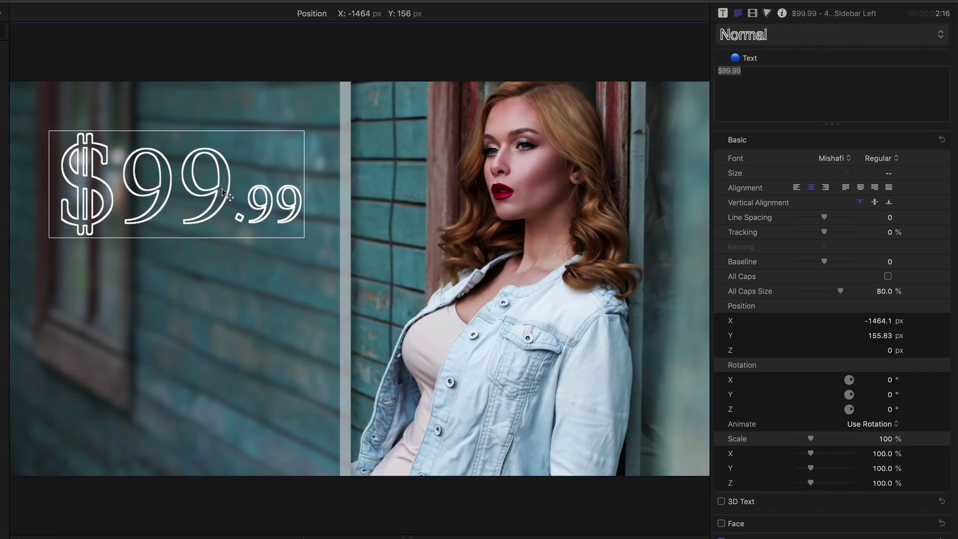
pyautogui.moveTo(223, 188); pyautogui.dragTo(217, 187)
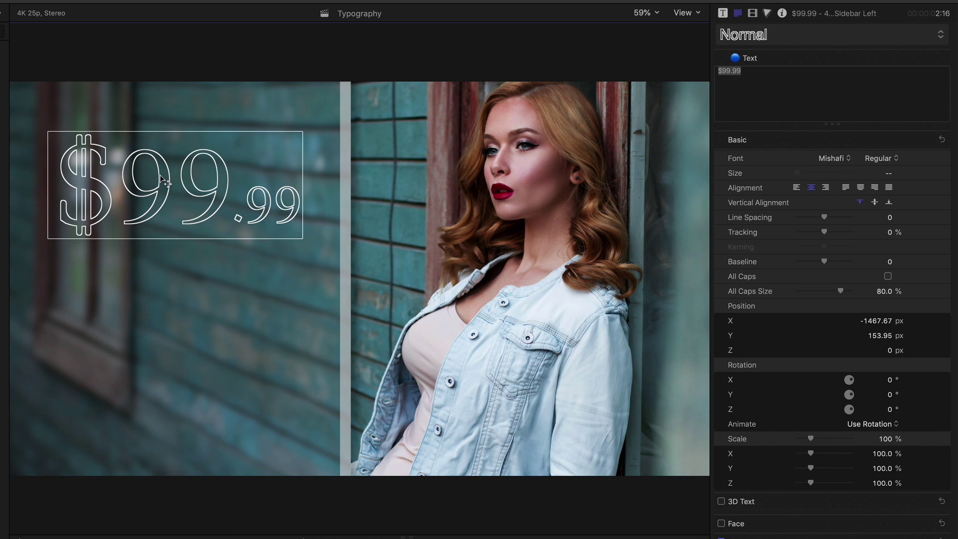
pyautogui.moveTo(177, 210); pyautogui.dragTo(176, 207)
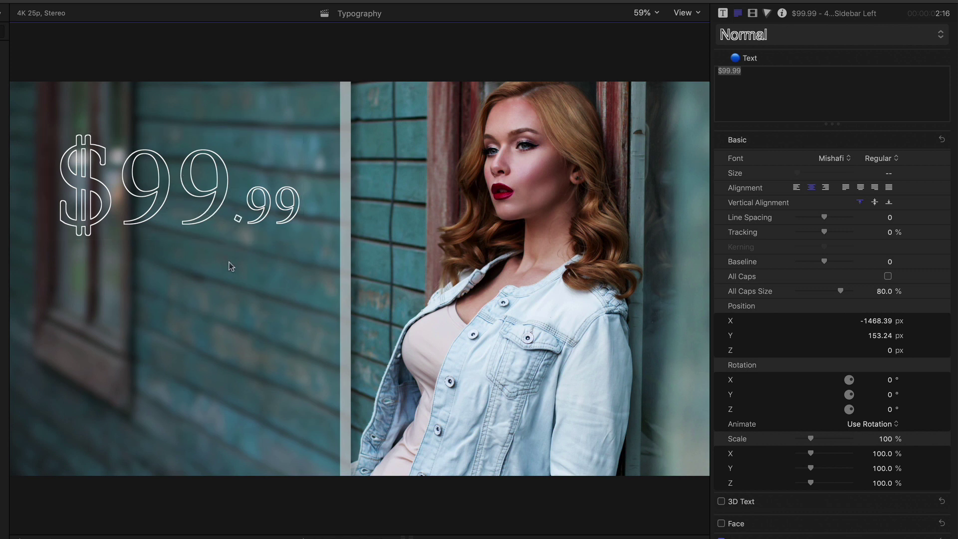
# Step: Set kerning -5.1 between $99 and .99 and nudge the price to X -1471.34, Y 165.0
pyautogui.click(764, 90)
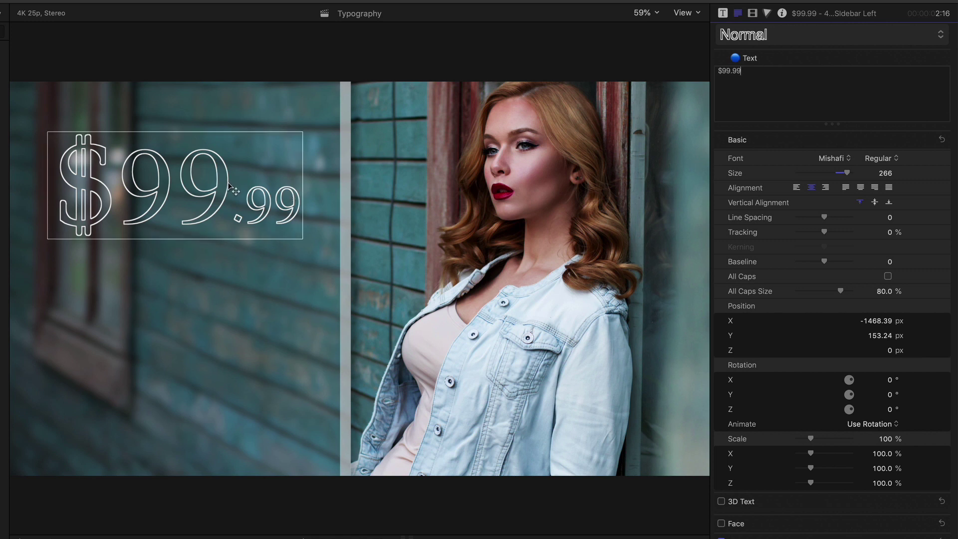
pyautogui.click(732, 72)
pyautogui.press('Left')
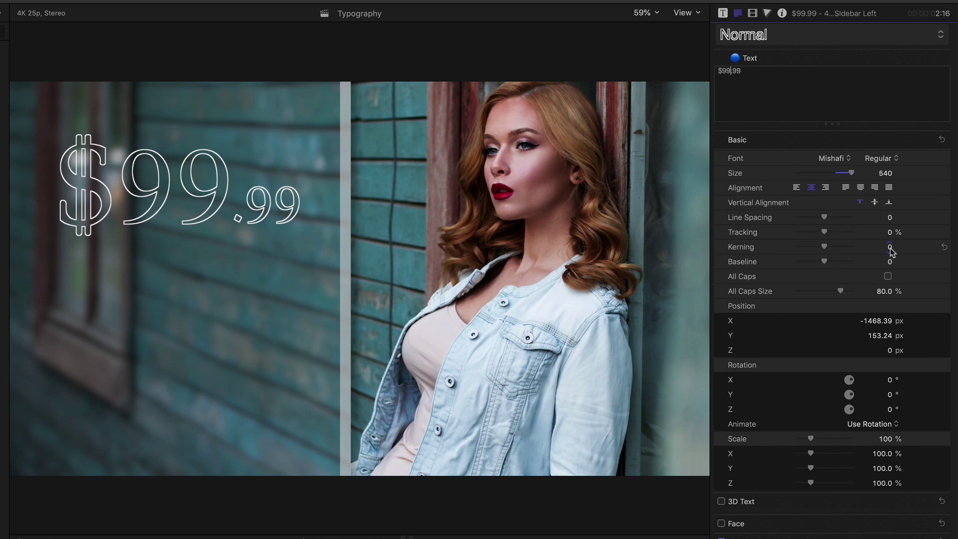
pyautogui.moveTo(890, 248); pyautogui.dragTo(865, 248)
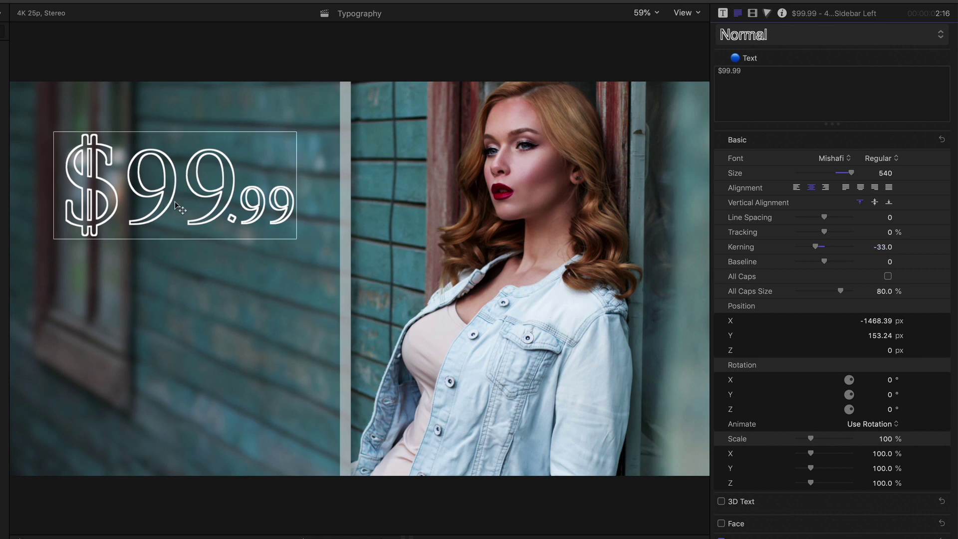
pyautogui.click(726, 71)
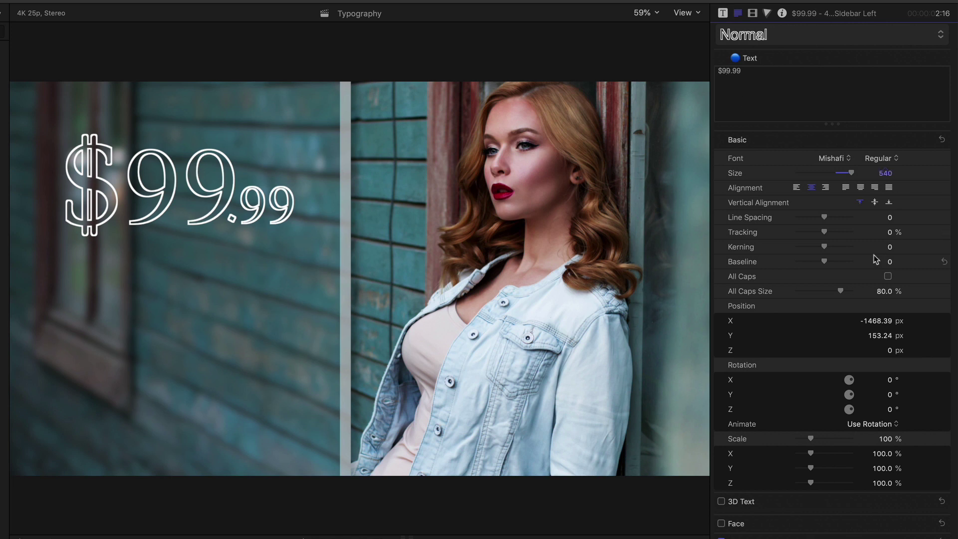
pyautogui.moveTo(890, 246); pyautogui.dragTo(885, 246)
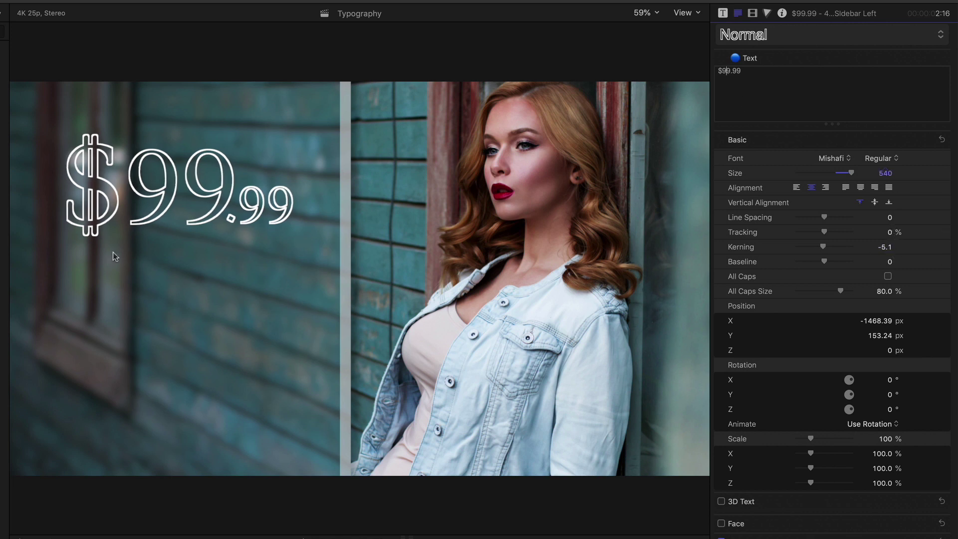
pyautogui.click(192, 214)
pyautogui.moveTo(190, 211); pyautogui.dragTo(189, 208)
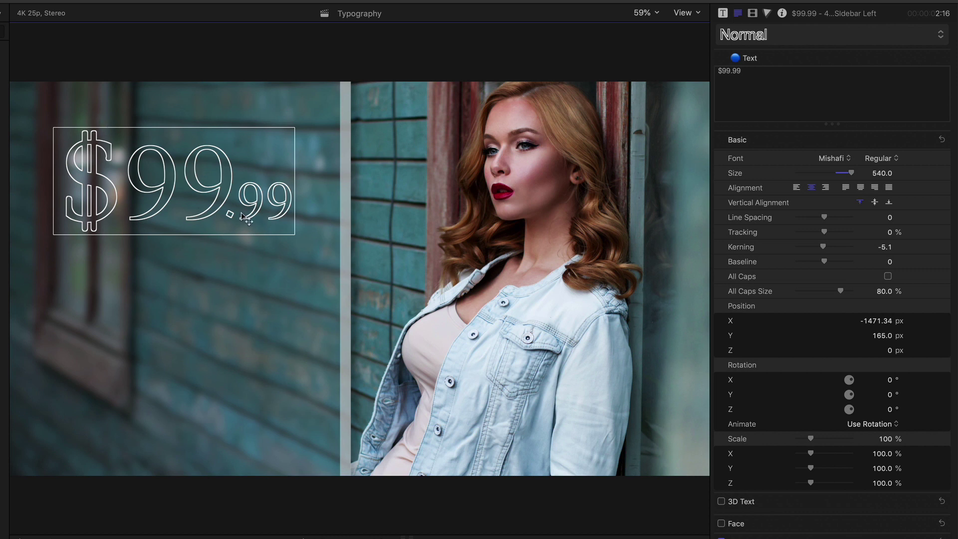
# Step: Add a second text line reading 'Material' below the price
pyautogui.click(762, 76)
pyautogui.press('Return')
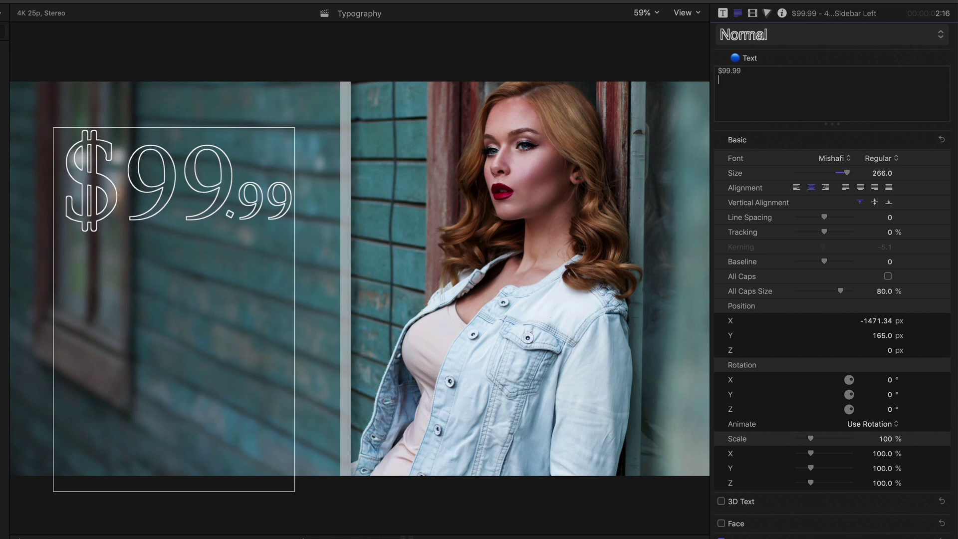
pyautogui.write('Material')
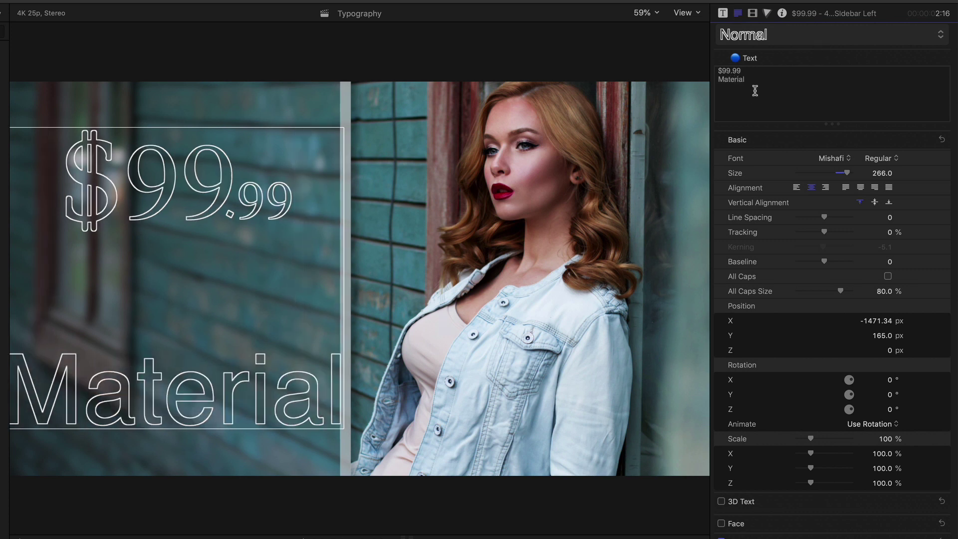
# Step: Set Material in Helvetica Neue with a solid white face and no outline
pyautogui.moveTo(751, 81); pyautogui.dragTo(712, 81)
pyautogui.click(834, 158)
pyautogui.scroll(15, 843, 171)
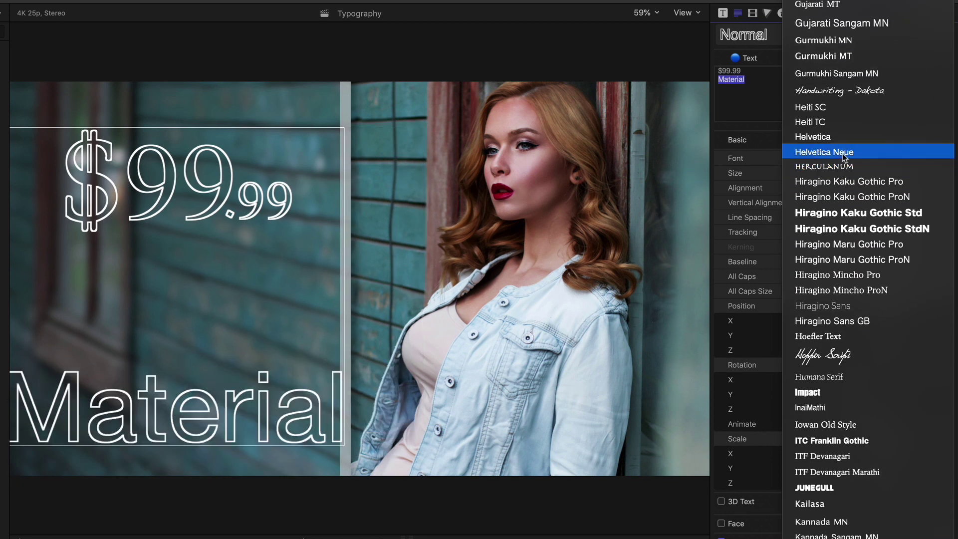
pyautogui.click(843, 152)
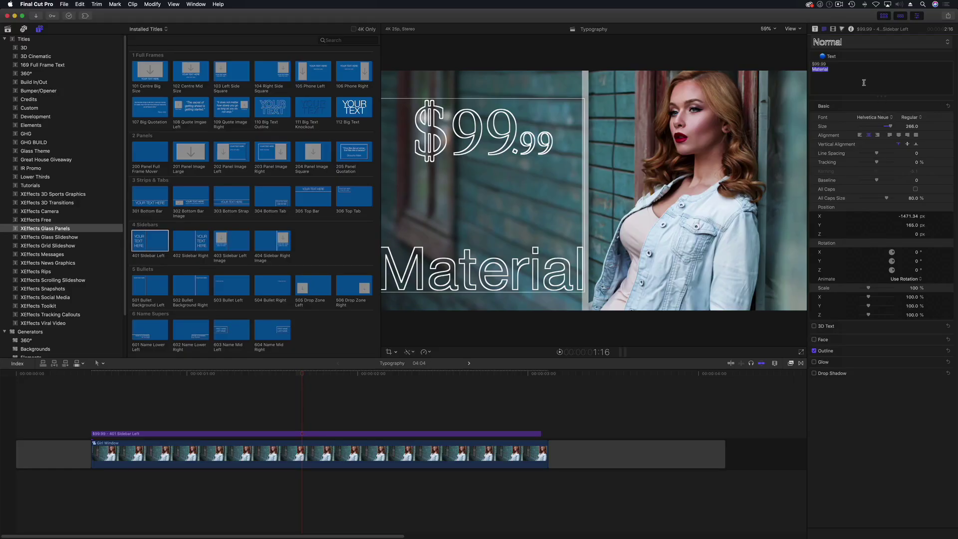
pyautogui.click(814, 339)
pyautogui.click(814, 351)
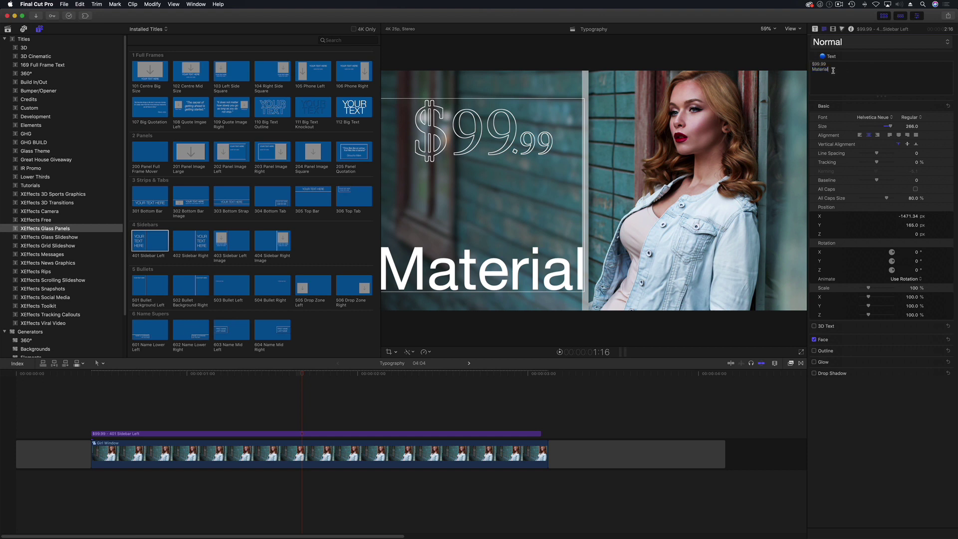
# Step: Extend the second line to 'Material - 100% Cotton' and set it to size 65.5
pyautogui.moveTo(911, 128)
pyautogui.mouseDown()
pyautogui.moveTo(902, 129)
pyautogui.moveTo(913, 127)
pyautogui.mouseUp()
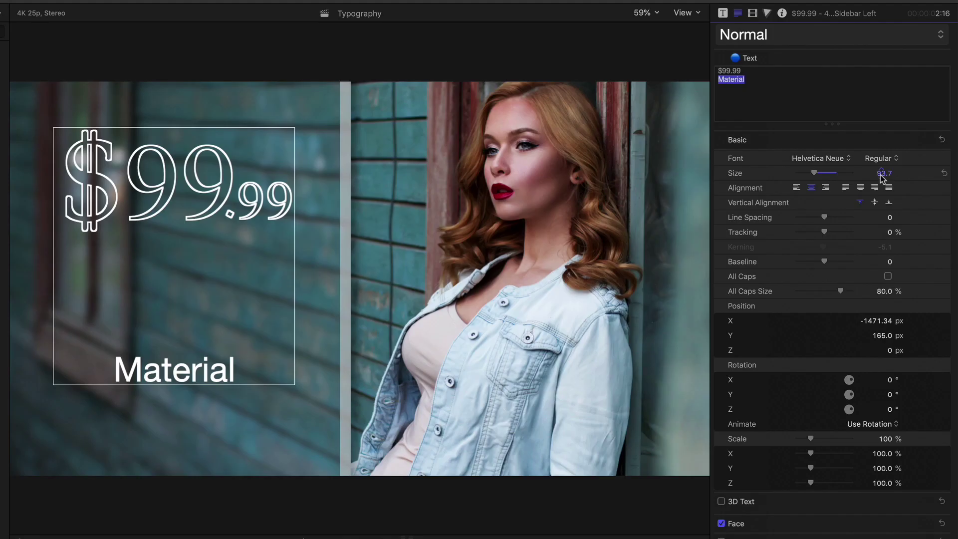
pyautogui.click(766, 79)
pyautogui.write('- 100')
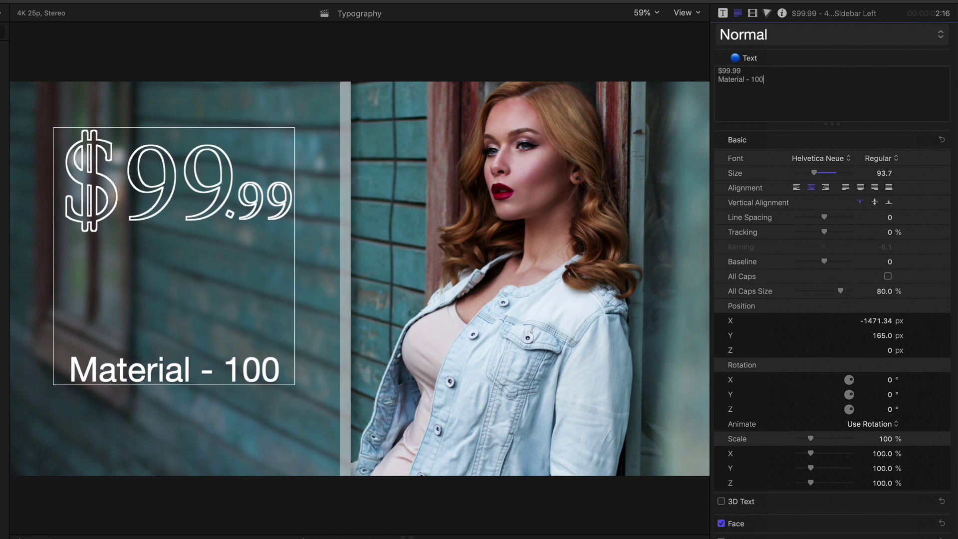
pyautogui.write('% ')
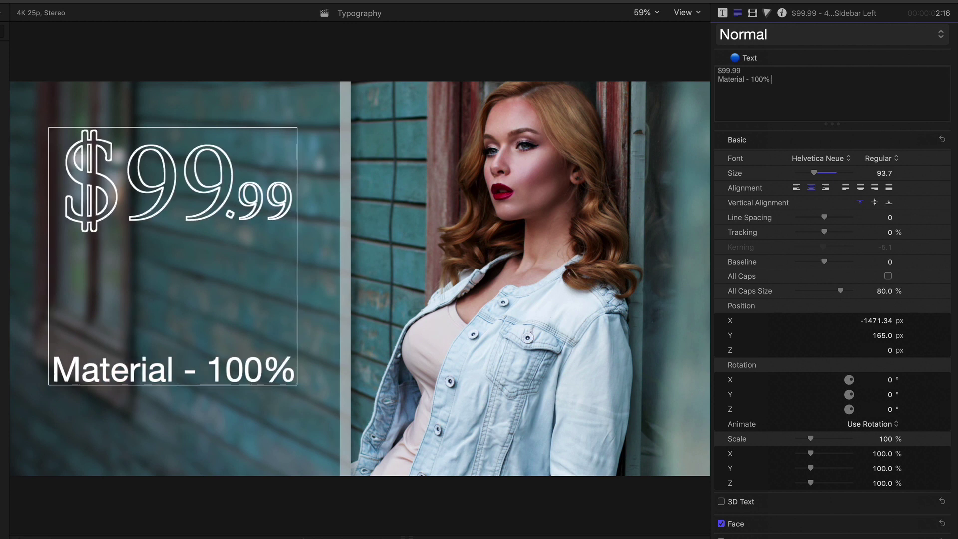
pyautogui.write('Cotton')
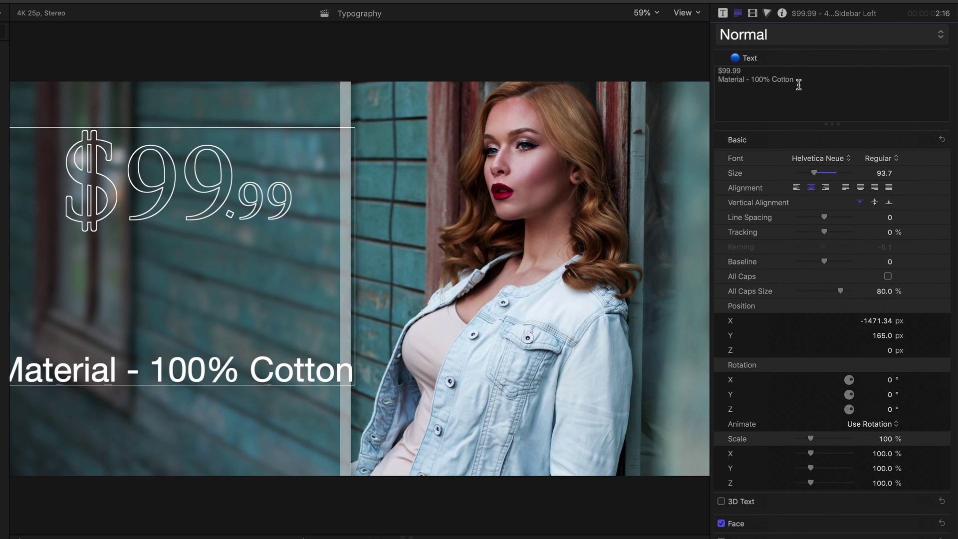
pyautogui.moveTo(792, 80); pyautogui.dragTo(703, 80)
pyautogui.moveTo(808, 80); pyautogui.dragTo(708, 81)
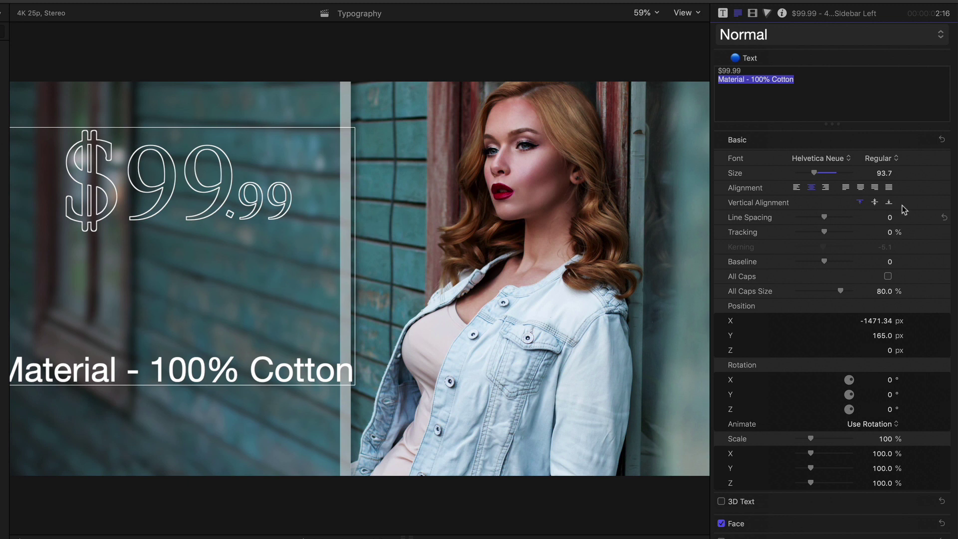
pyautogui.moveTo(885, 173)
pyautogui.mouseDown()
pyautogui.moveTo(869, 175)
pyautogui.moveTo(884, 173)
pyautogui.mouseUp()
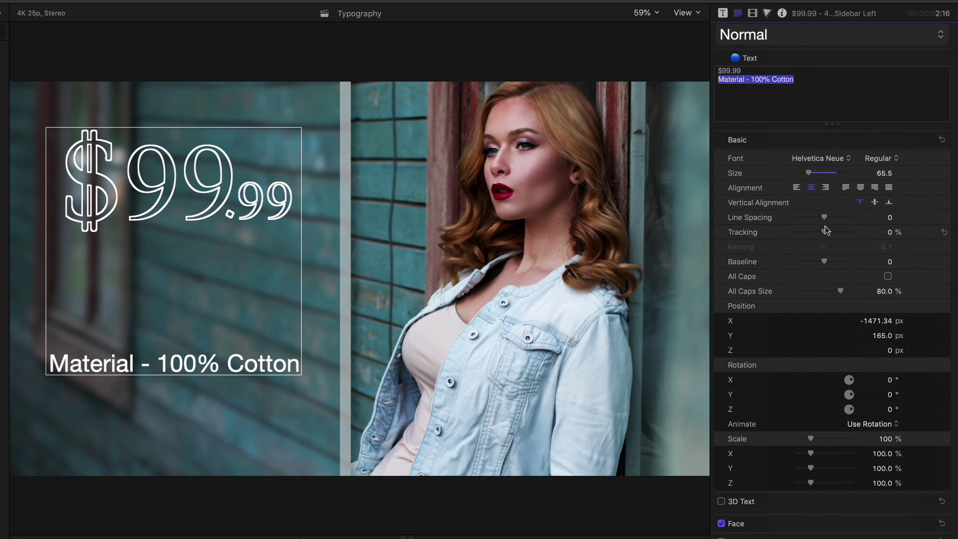
# Step: Make the second line Thin, drop the $99.99 baseline to -135, and raise the title to Y 342.61
pyautogui.click(882, 160)
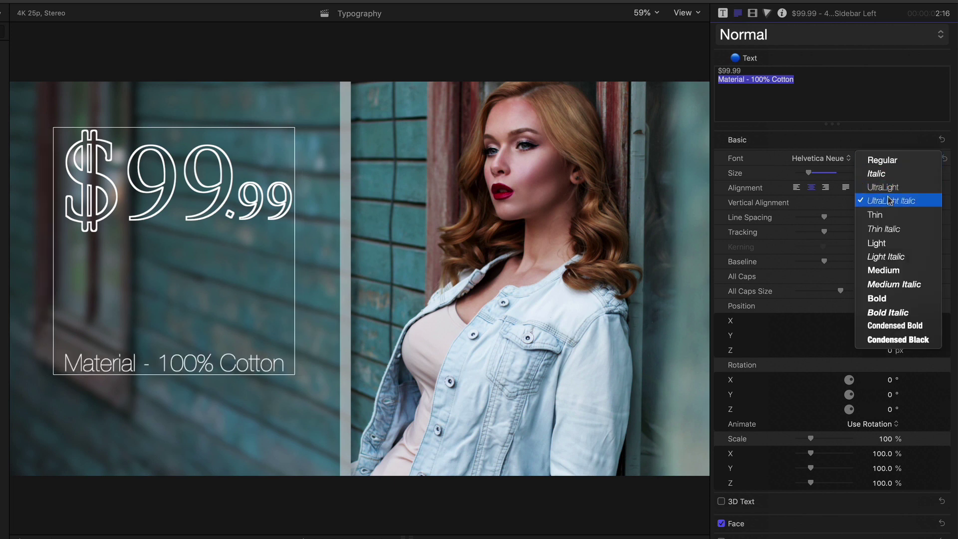
pyautogui.click(889, 221)
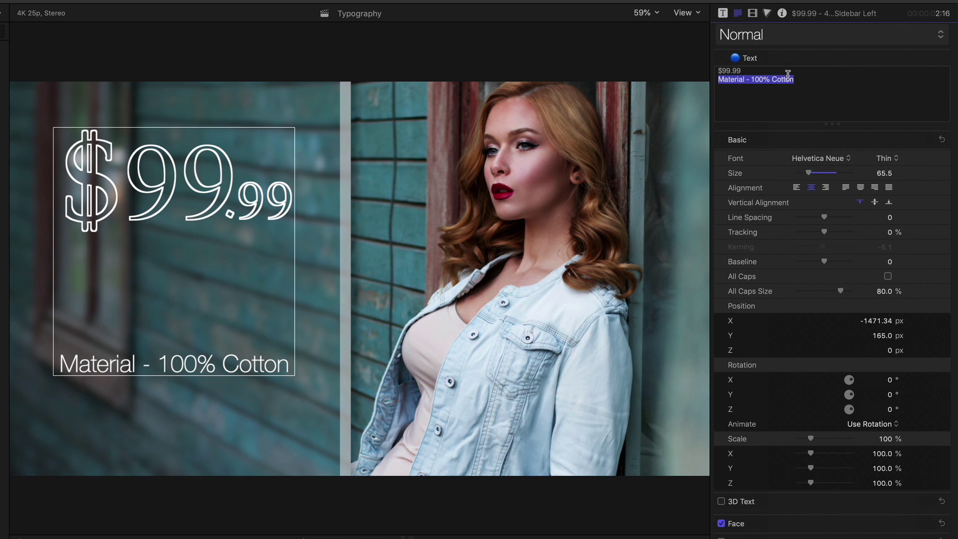
pyautogui.click(764, 73)
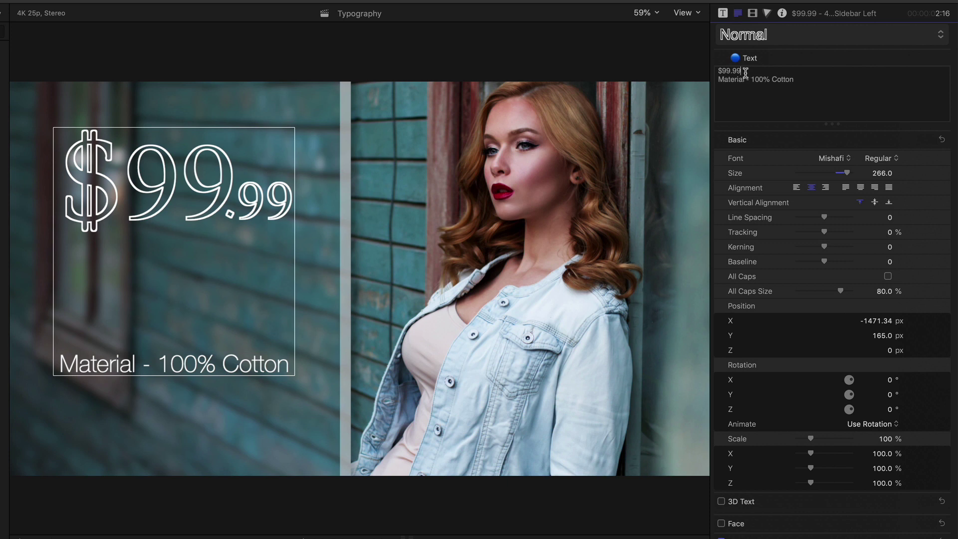
pyautogui.moveTo(745, 73); pyautogui.dragTo(718, 72)
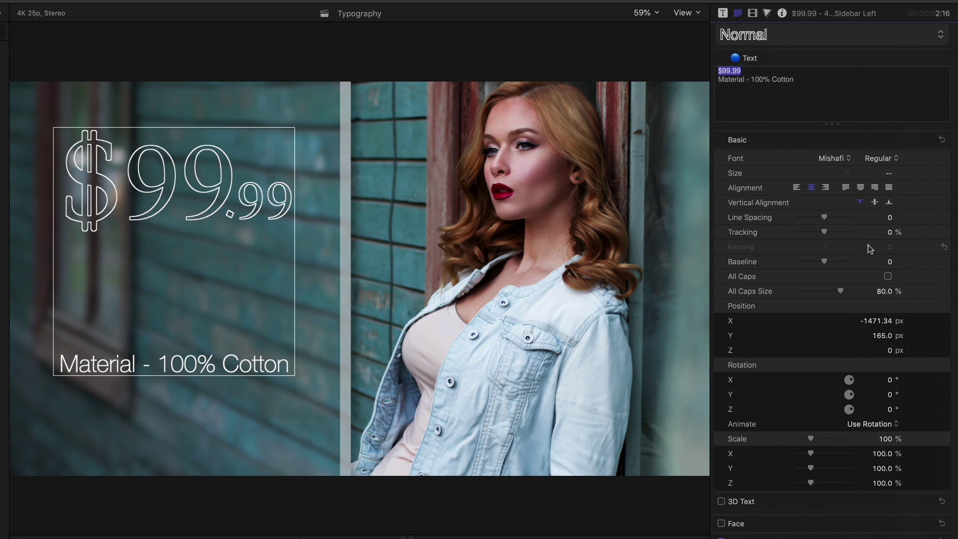
pyautogui.moveTo(890, 262); pyautogui.dragTo(889, 287)
pyautogui.moveTo(154, 253); pyautogui.dragTo(164, 184)
# Step: Add a 'Machine Washable' line under 'Material - 100% Cotton', with a blank line started below it
pyautogui.click(816, 98)
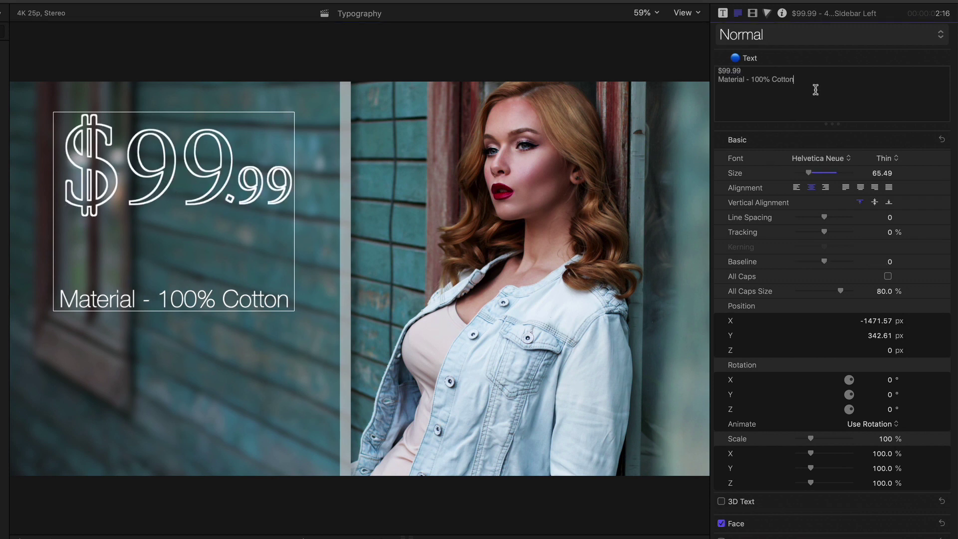
pyautogui.press('Return')
pyautogui.write('MAchine')
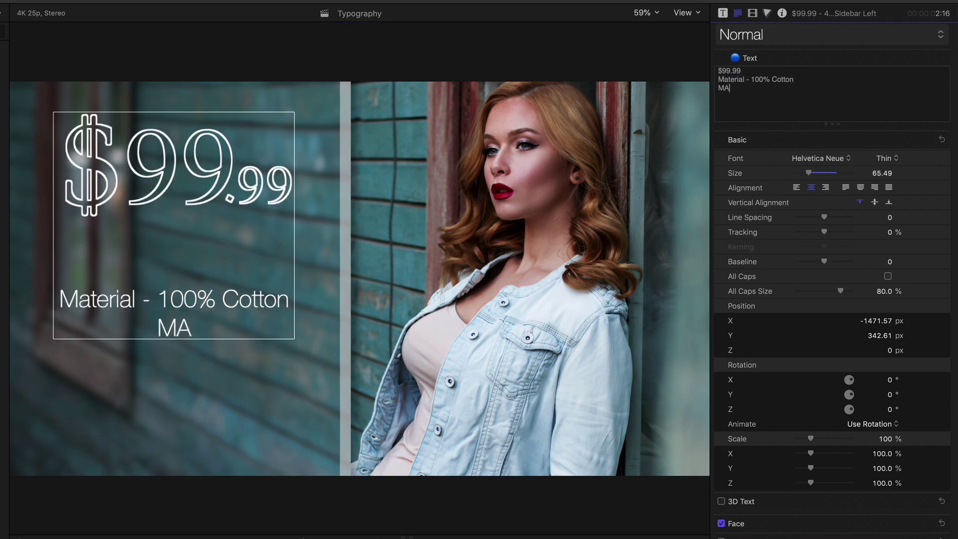
pyautogui.press('BackSpace')
pyautogui.press('BackSpace')
pyautogui.press('BackSpace')
pyautogui.press('BackSpace')
pyautogui.press('BackSpace')
pyautogui.press('BackSpace')
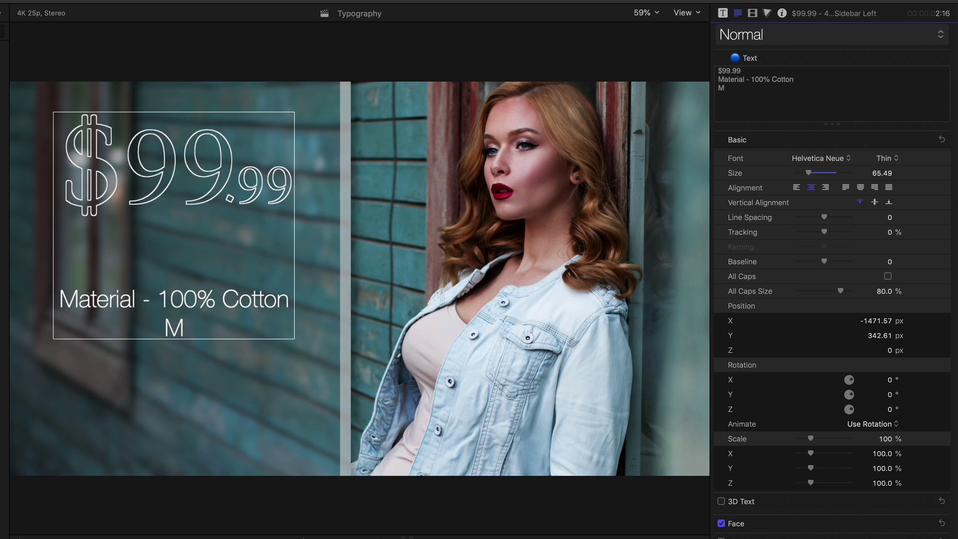
pyautogui.write('achine')
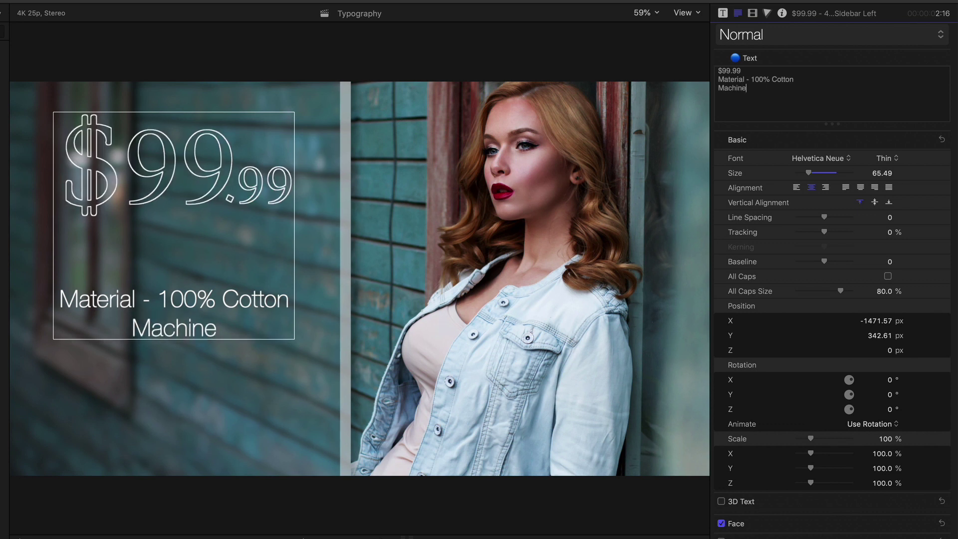
pyautogui.write(' Washab')
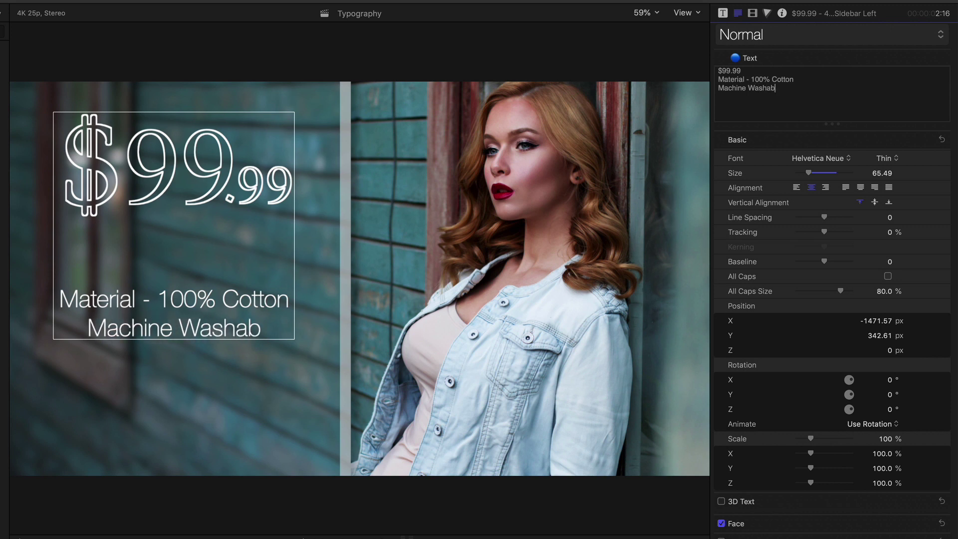
pyautogui.write('le')
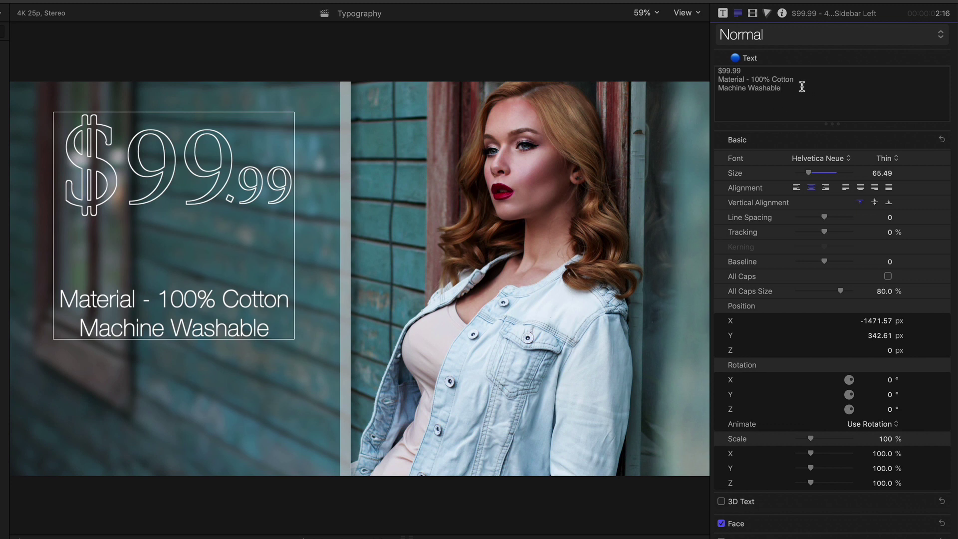
pyautogui.press('Return')
pyautogui.press('Return')
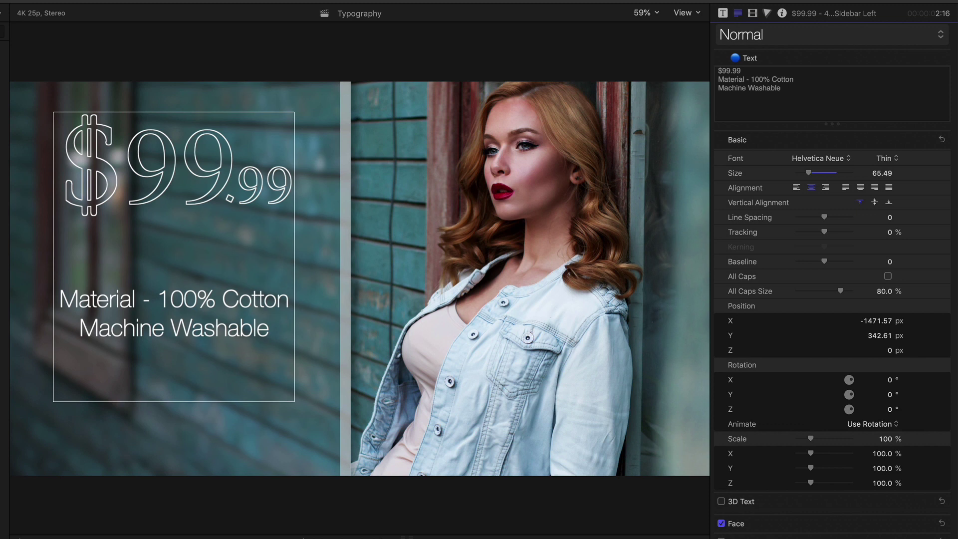
# Step: Type the 'XS S M L XL' size line and add extra spaces between the sizes
pyautogui.write('XS')
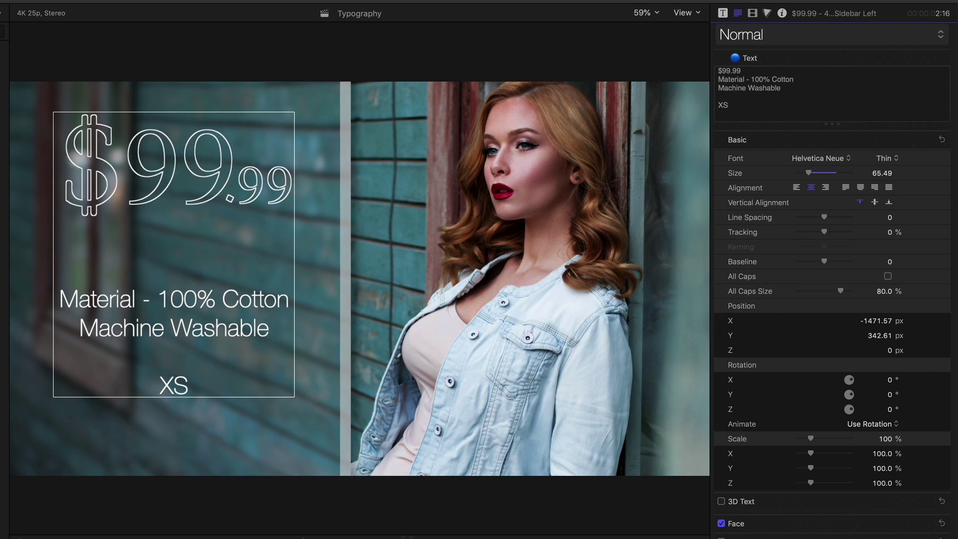
pyautogui.write('S')
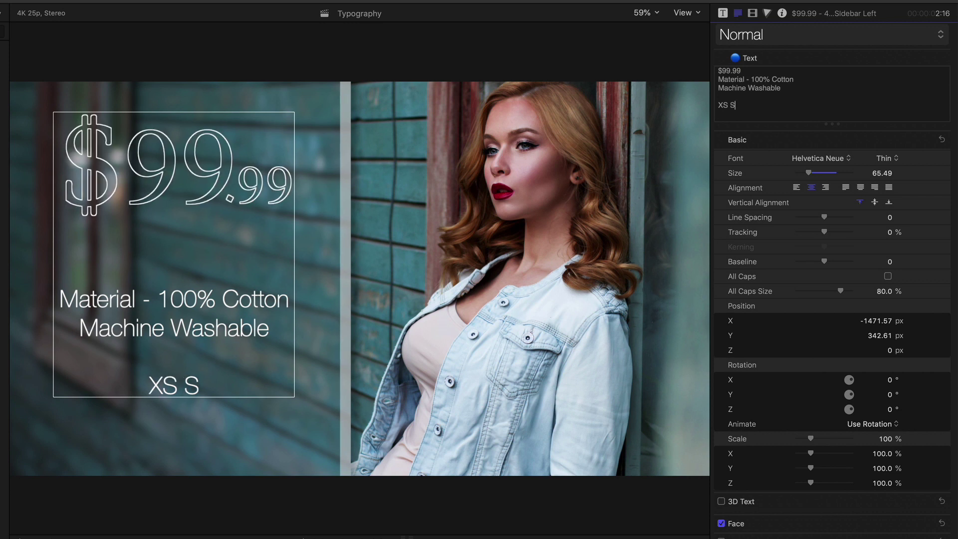
pyautogui.write(' M')
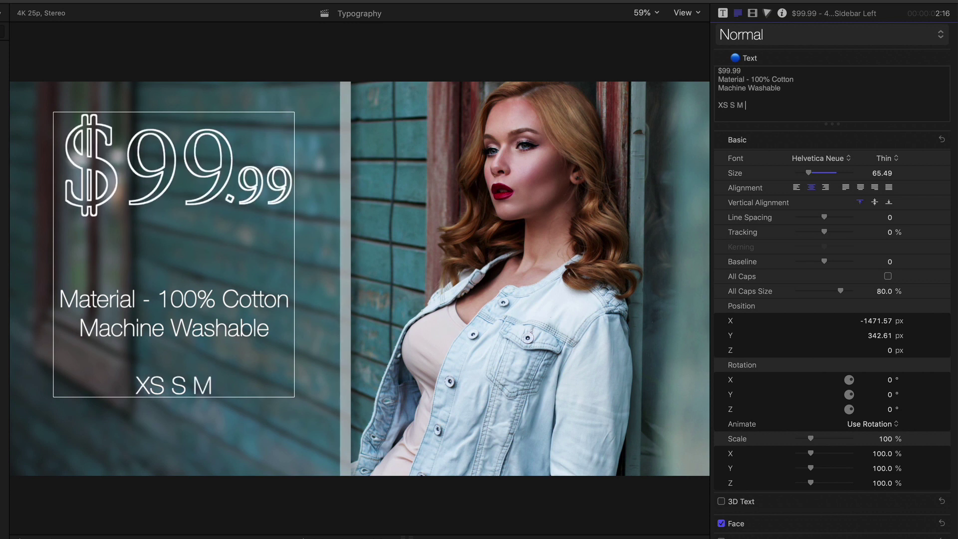
pyautogui.write(' L')
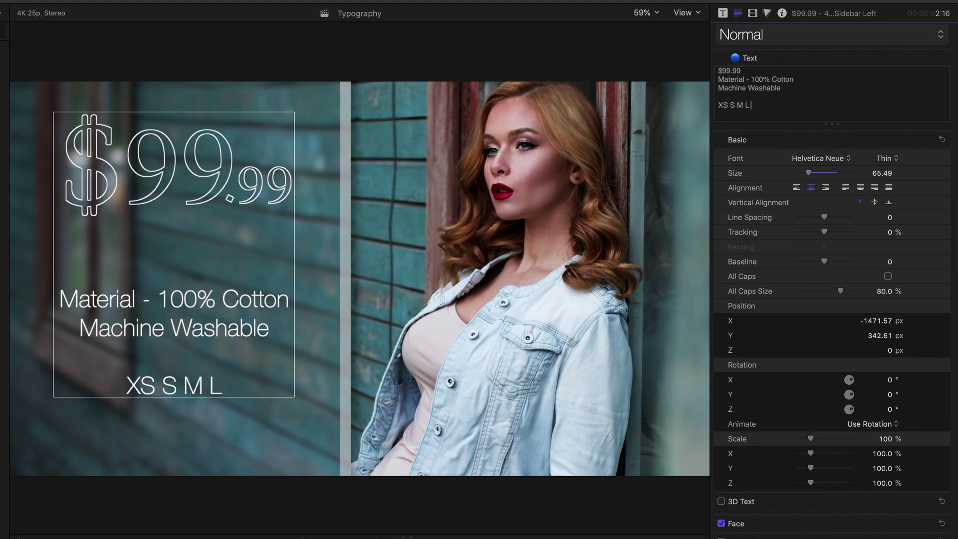
pyautogui.write(' XL')
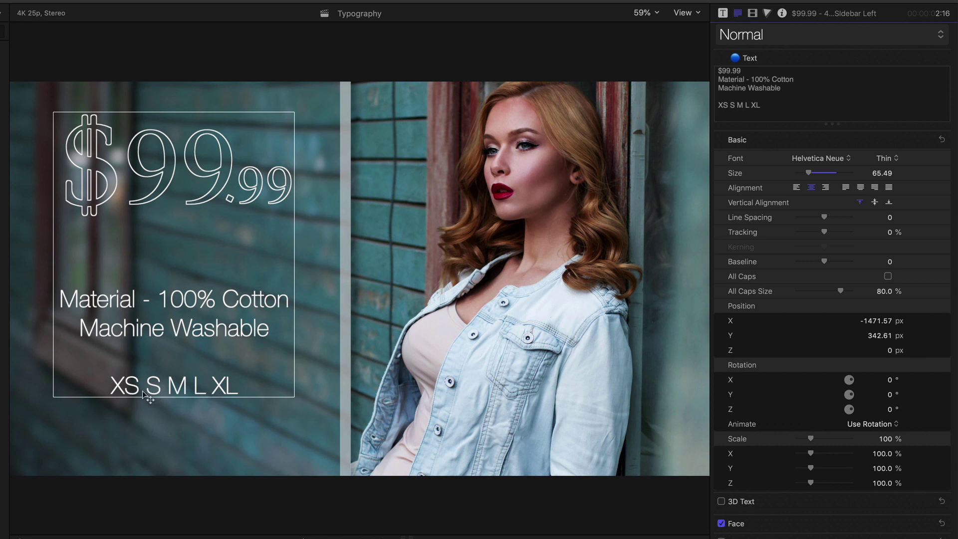
pyautogui.click(731, 105)
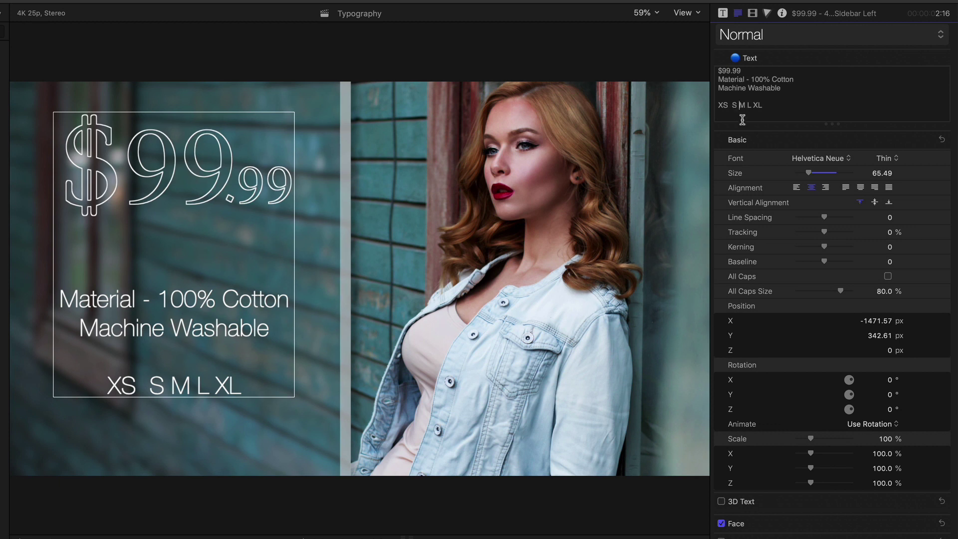
pyautogui.click(749, 105)
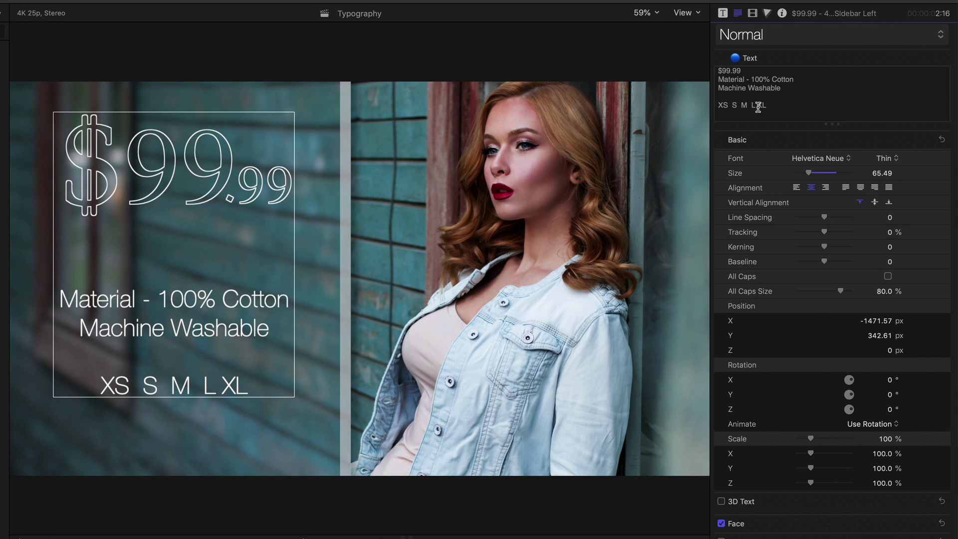
pyautogui.click(758, 105)
pyautogui.click(453, 262)
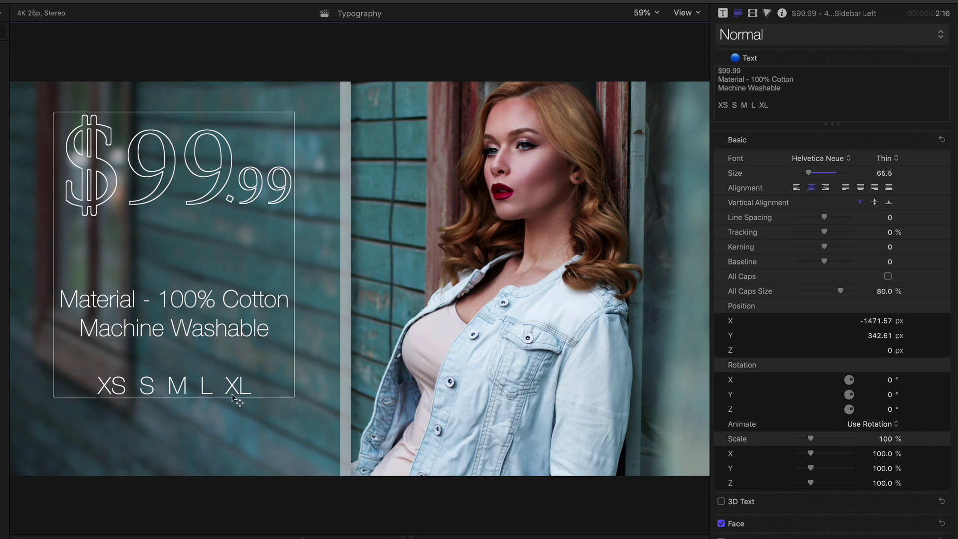
# Step: Preview the title, set the Material line's kerning to -6 and Machine Washable's tracking to 4%
pyautogui.press('space')
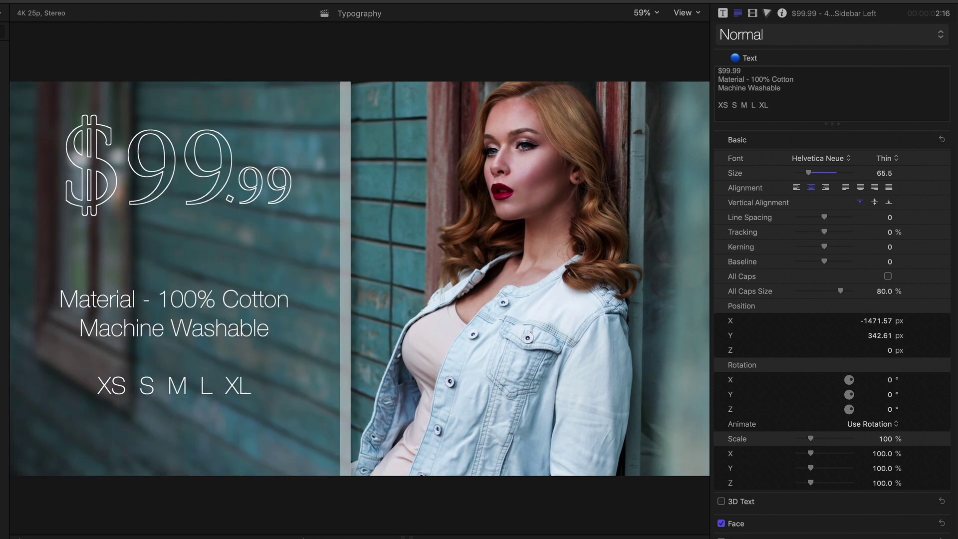
pyautogui.press('space')
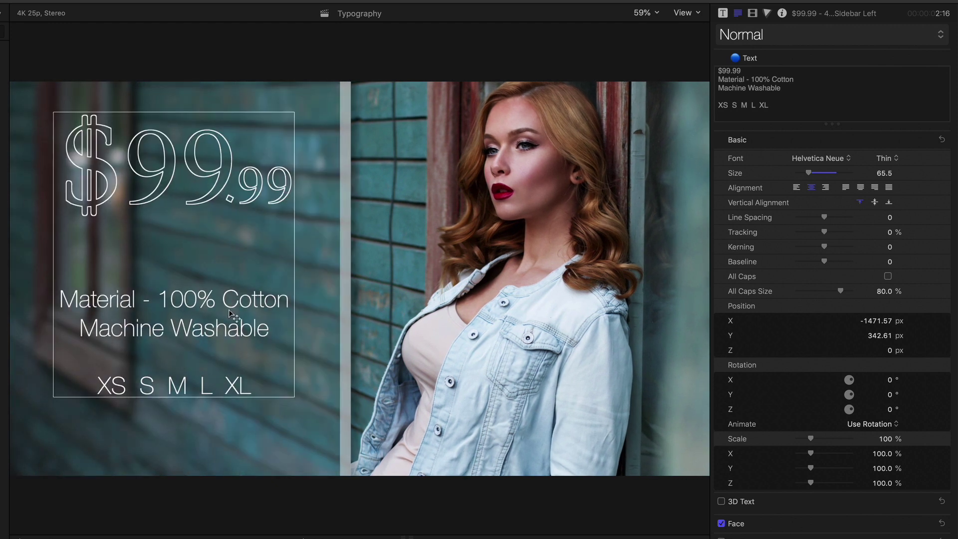
pyautogui.click(172, 309)
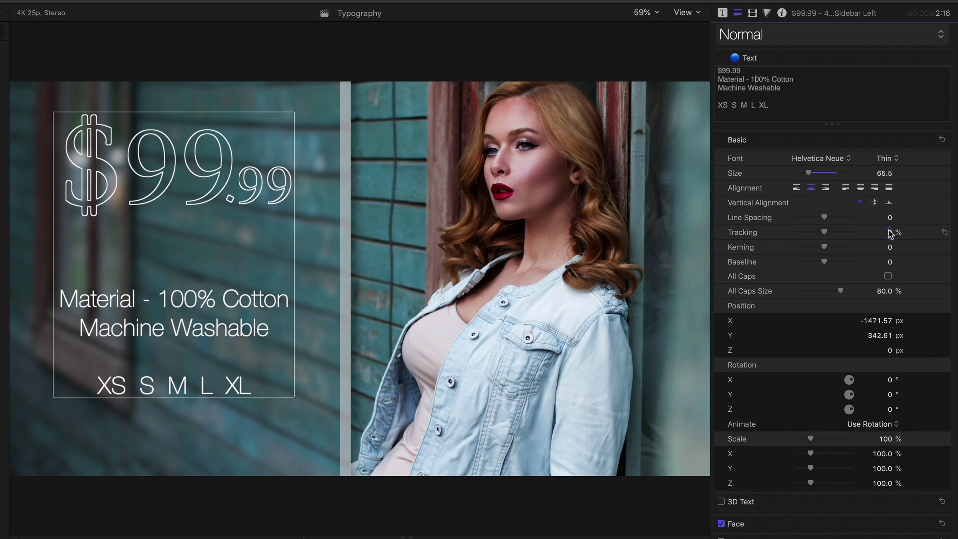
pyautogui.moveTo(890, 247); pyautogui.dragTo(884, 246)
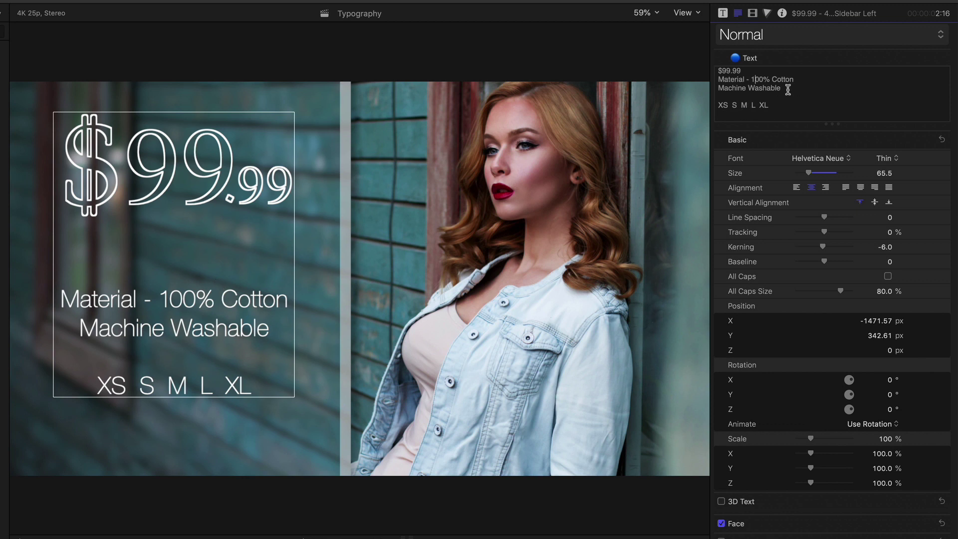
pyautogui.moveTo(787, 90); pyautogui.dragTo(717, 90)
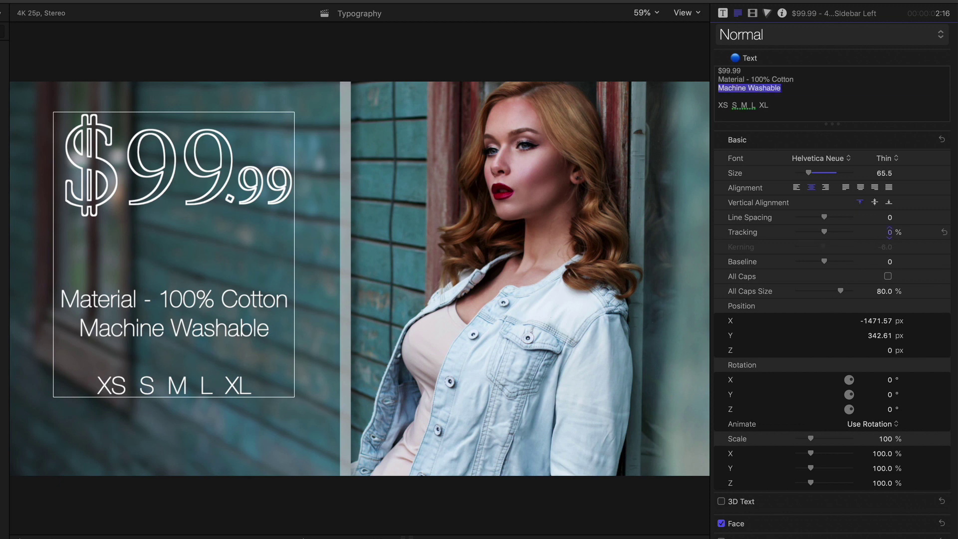
pyautogui.moveTo(890, 233); pyautogui.dragTo(903, 233)
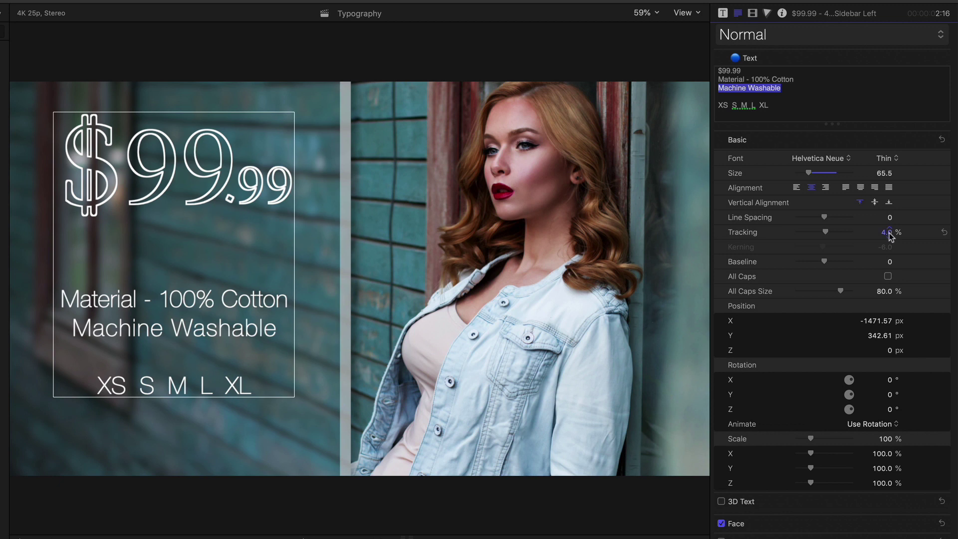
# Step: Leave the title text and show the Girl Window clip's 909 Zoom Up Down settings at Speed 10.0
pyautogui.click(158, 228)
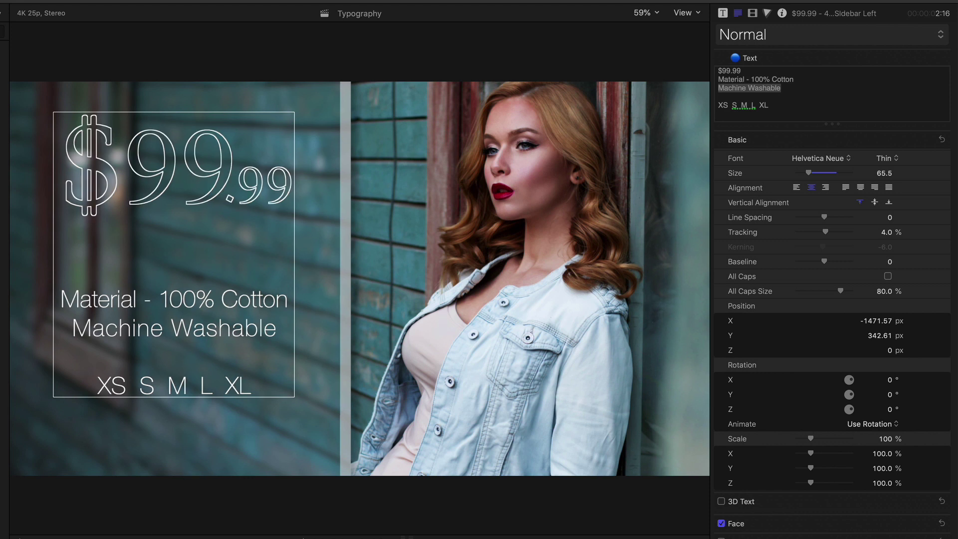
pyautogui.press('c')
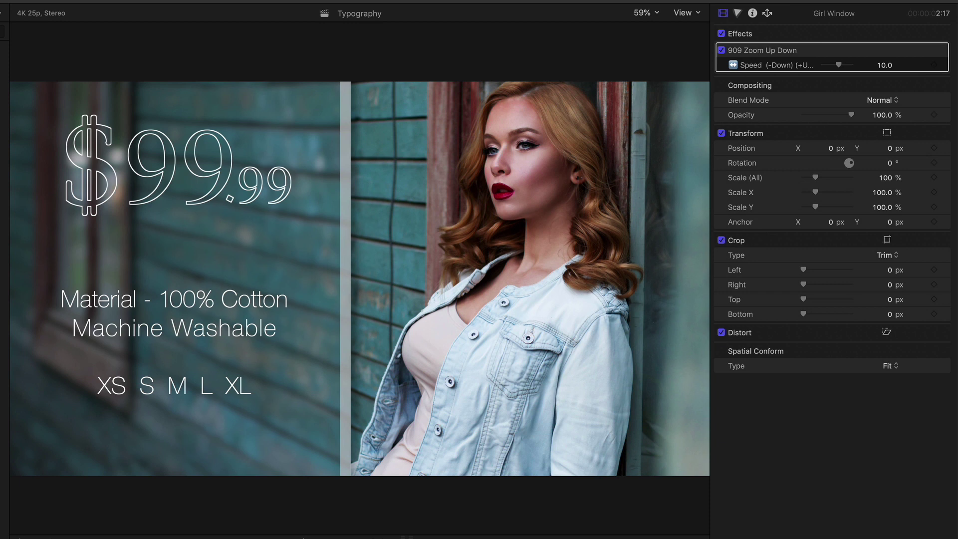